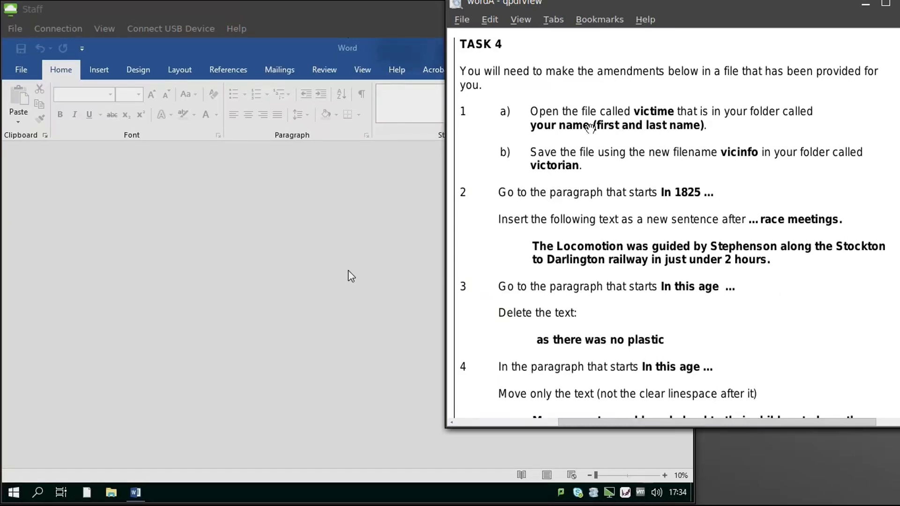
# Step: Bring the empty Word window in front of the TASK 4 instructions
pyautogui.click(192, 276)
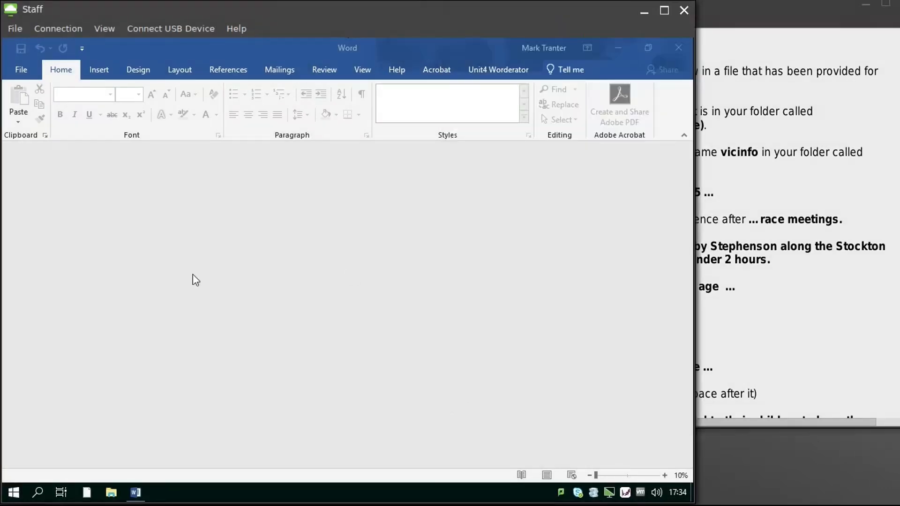
# Step: Open the victime document from your personal folder in Documents
pyautogui.click(22, 71)
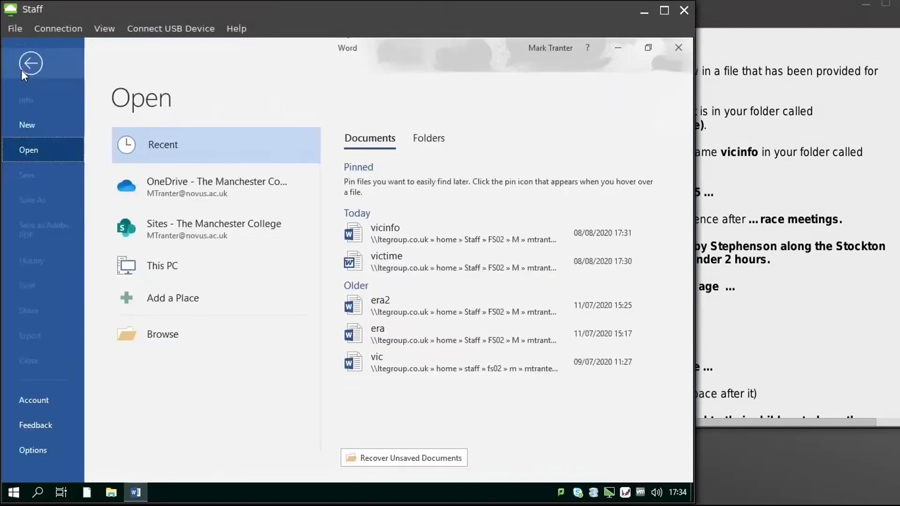
pyautogui.click(159, 332)
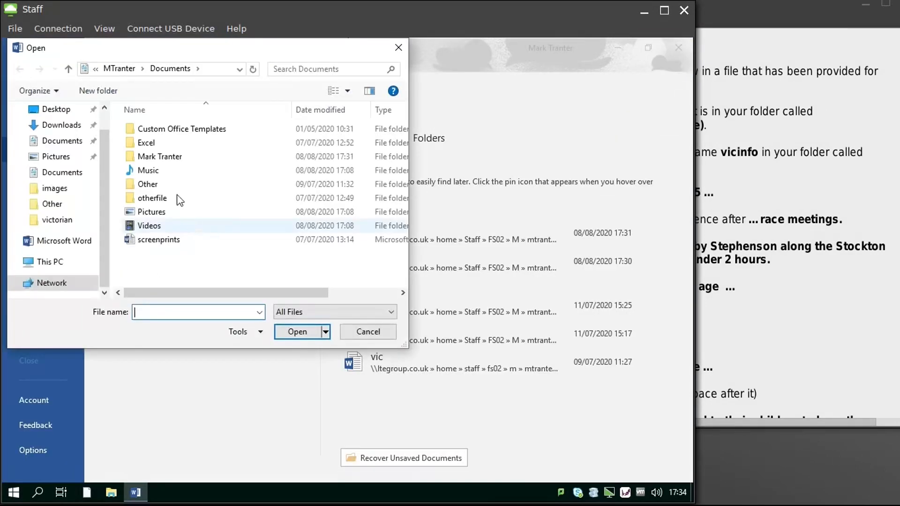
pyautogui.doubleClick(174, 157)
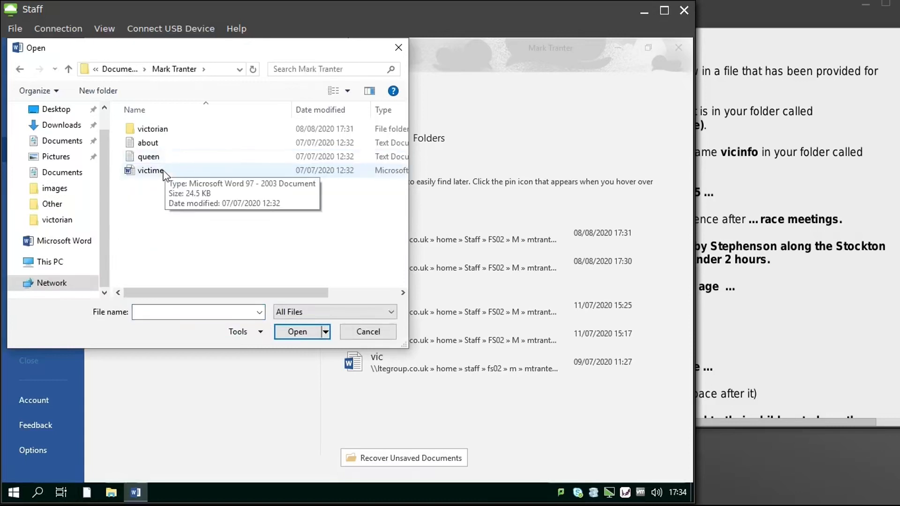
pyautogui.click(164, 173)
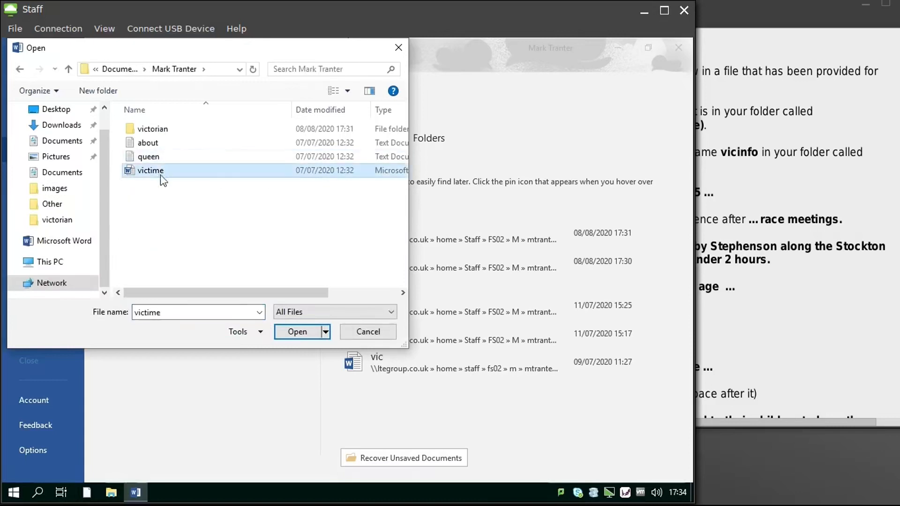
pyautogui.click(292, 332)
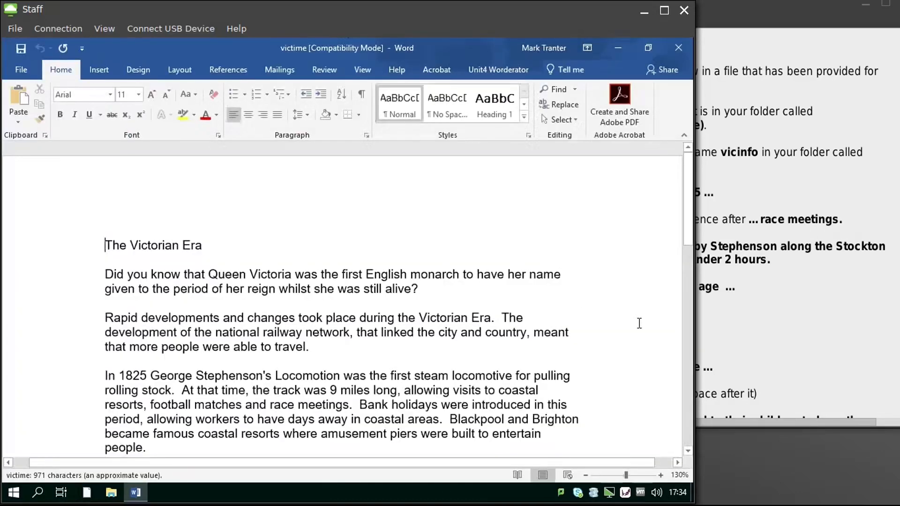
pyautogui.click(796, 322)
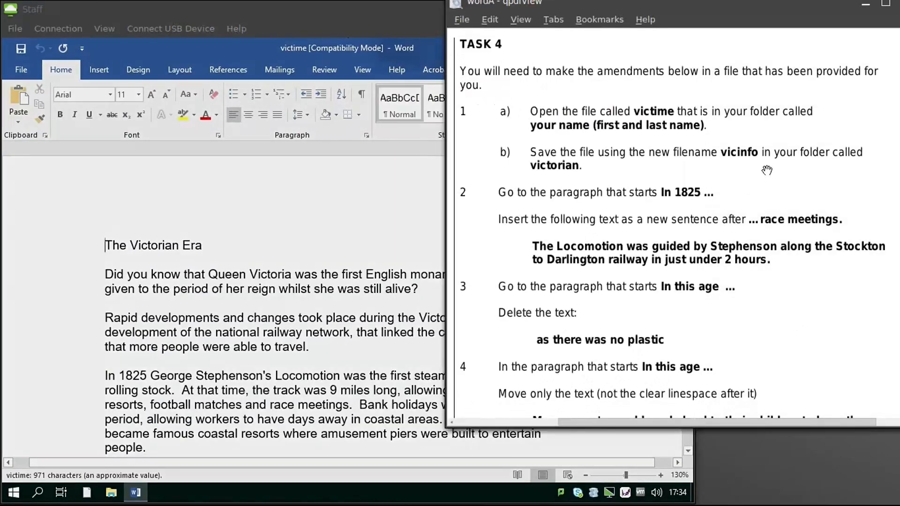
# Step: Save the document as vicinfo in the victorian folder, using the Word Document type
pyautogui.click(325, 226)
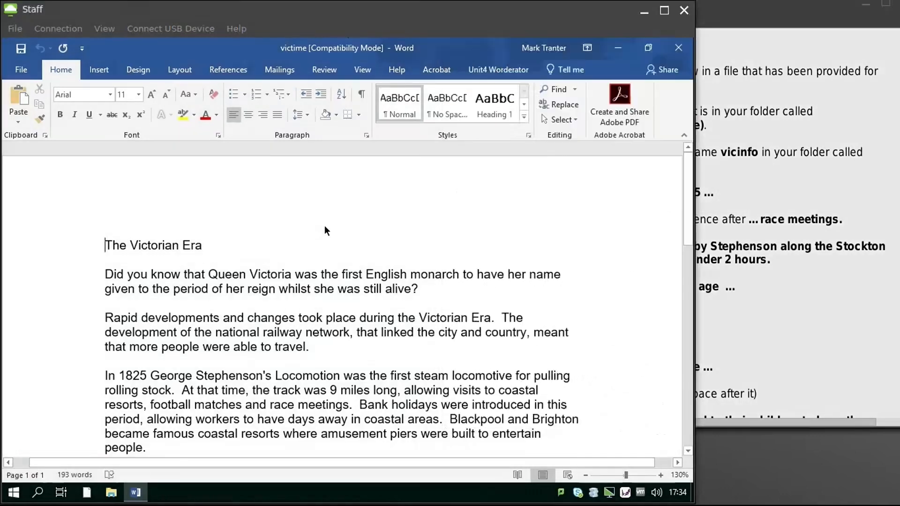
pyautogui.click(9, 63)
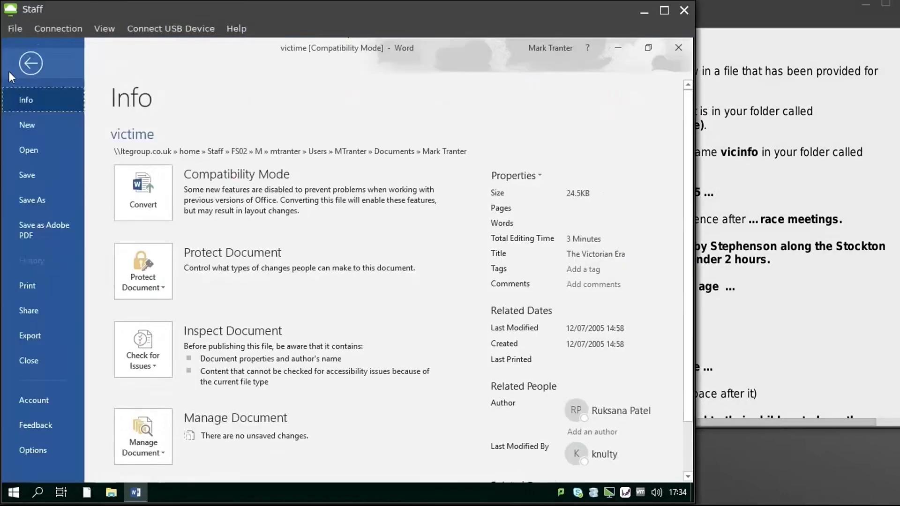
pyautogui.click(16, 193)
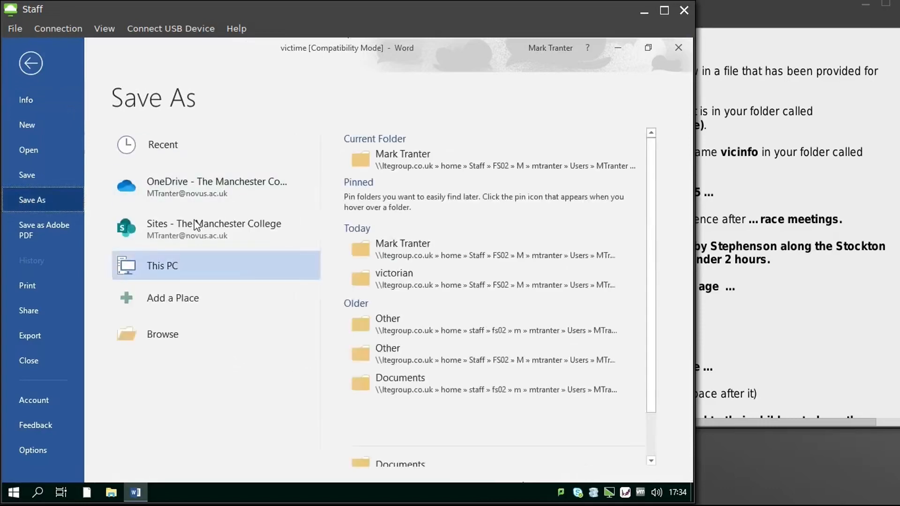
pyautogui.click(175, 334)
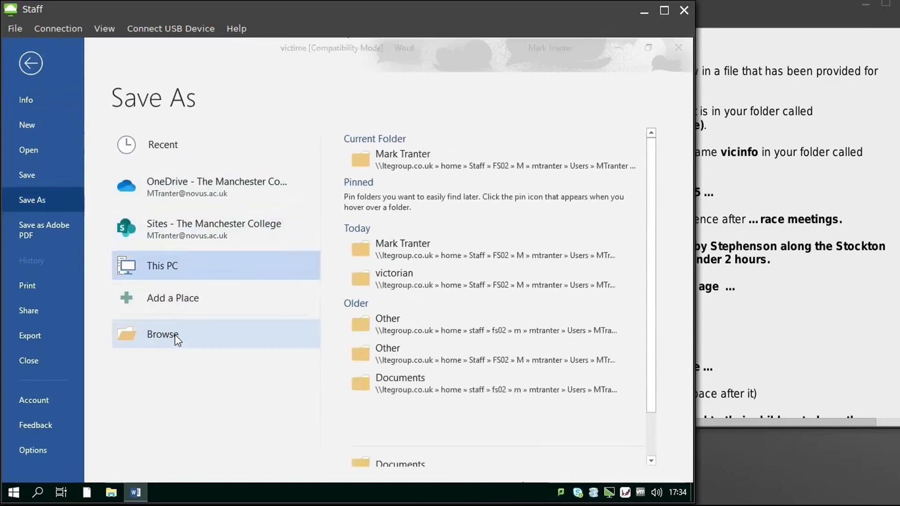
pyautogui.doubleClick(167, 129)
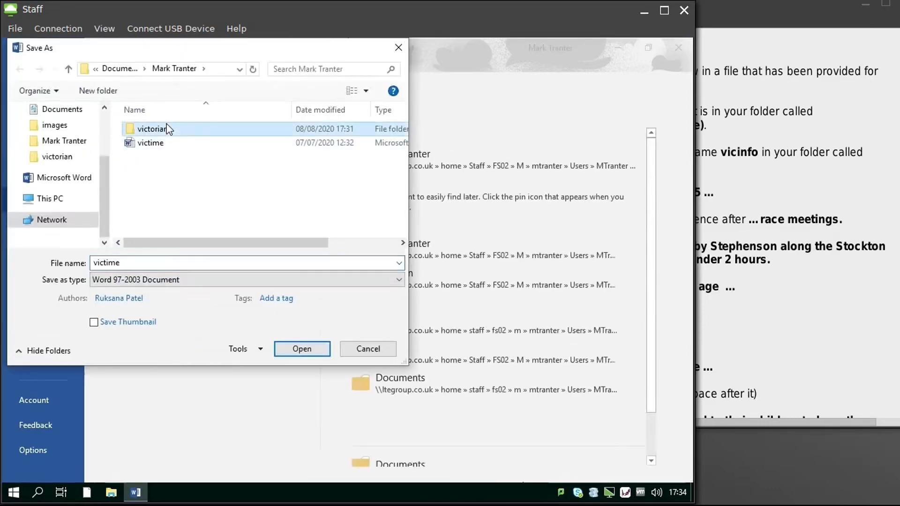
pyautogui.moveTo(126, 261); pyautogui.dragTo(57, 262)
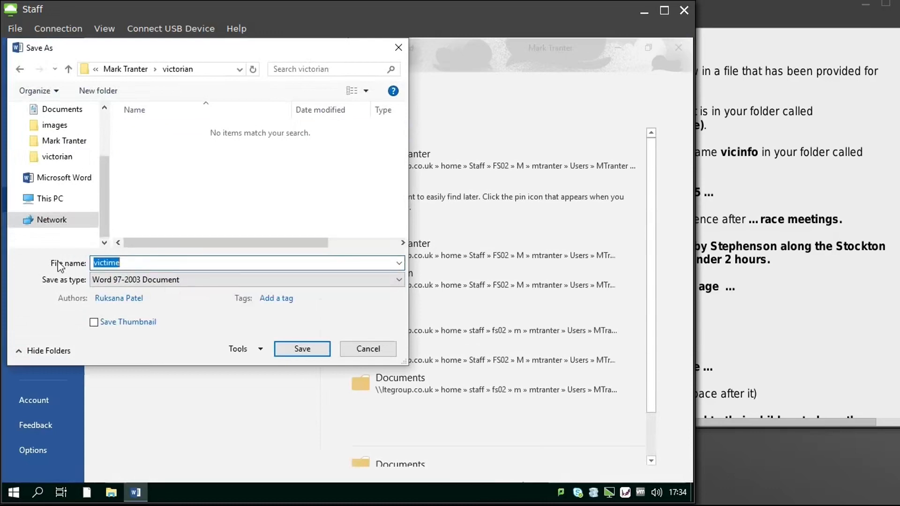
pyautogui.write('vi')
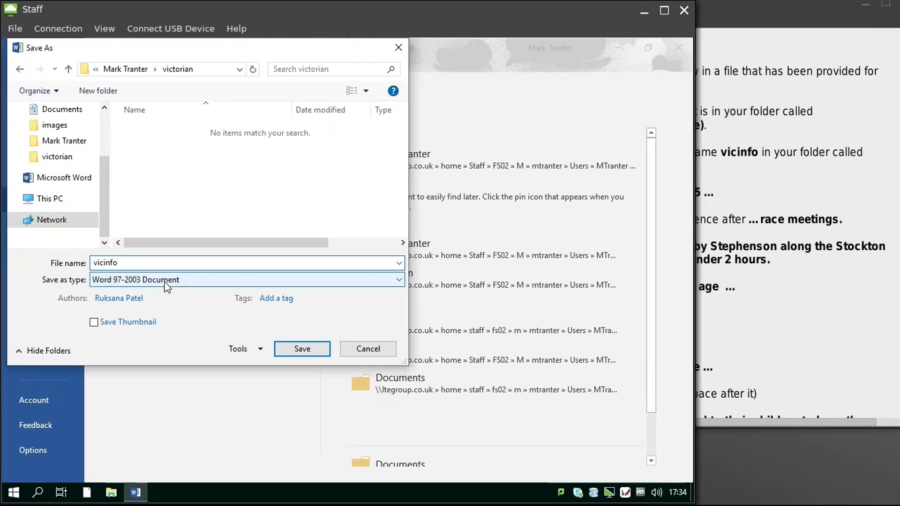
pyautogui.click(398, 281)
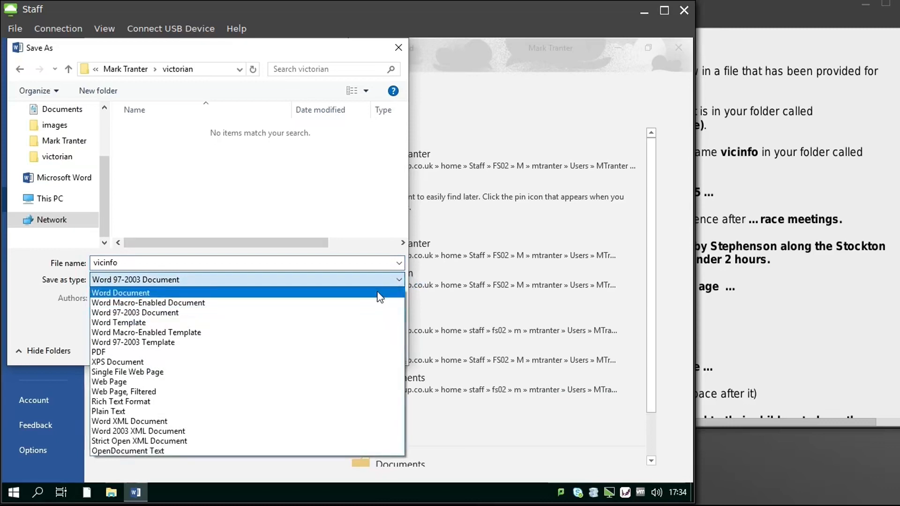
pyautogui.click(379, 294)
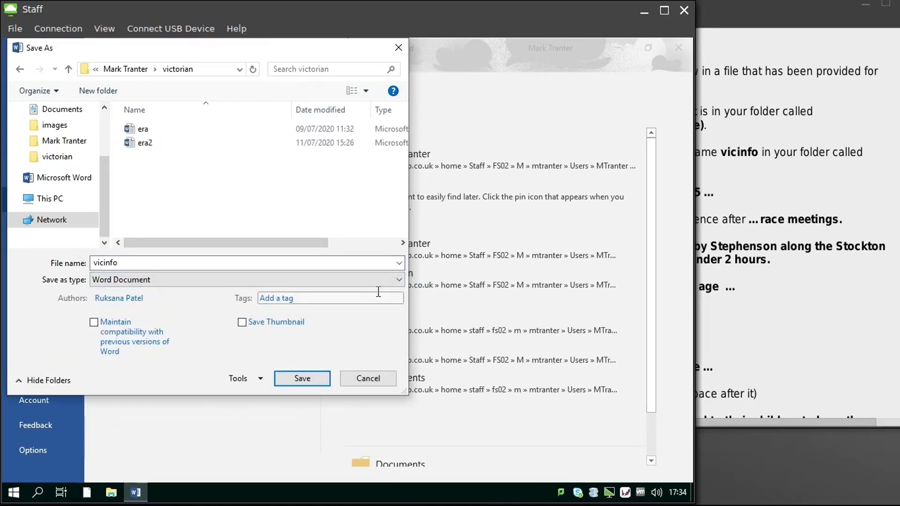
pyautogui.click(323, 379)
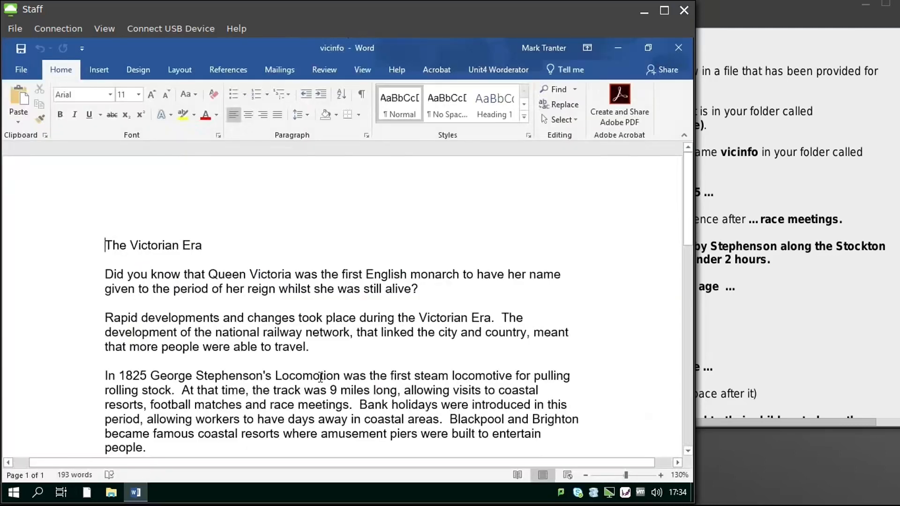
# Step: Paste the Locomotion sentence after 'race meetings.' and fix the spacing before 'Bank holidays'
pyautogui.click(825, 316)
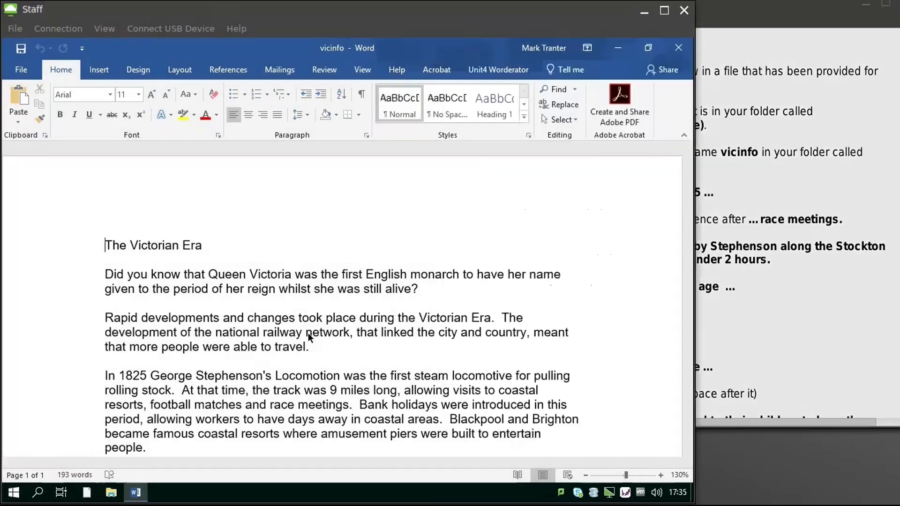
pyautogui.click(308, 334)
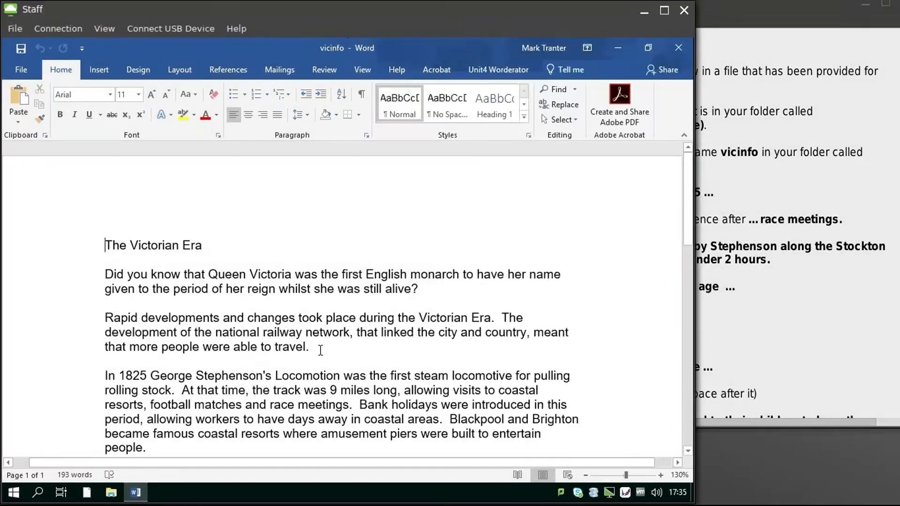
pyautogui.scroll(-2, 320, 350)
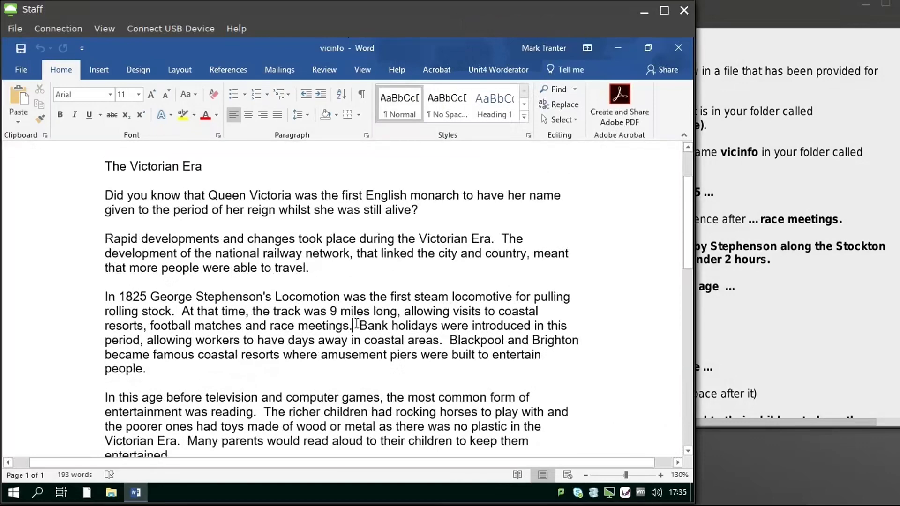
pyautogui.write('The Locomotion was guided by Stephenson along the Stockton to Darlington railway in just under 2 hours.')
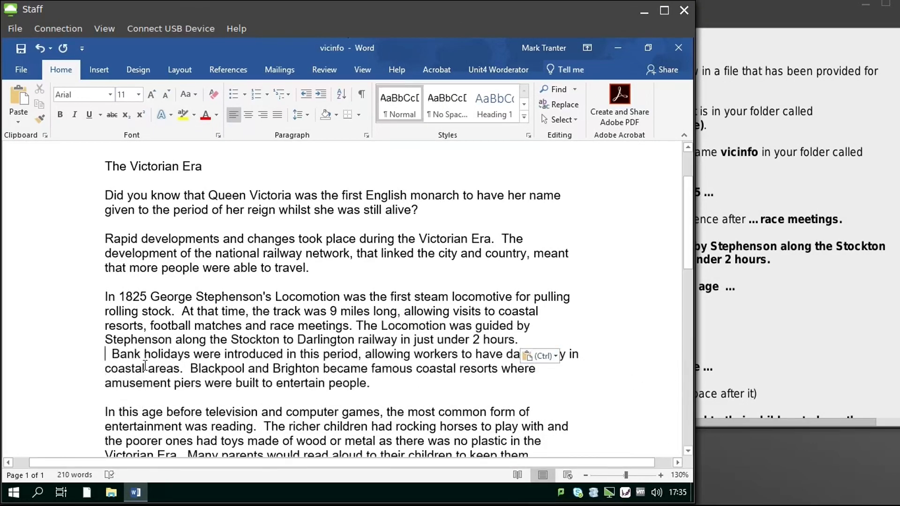
pyautogui.press('Delete')
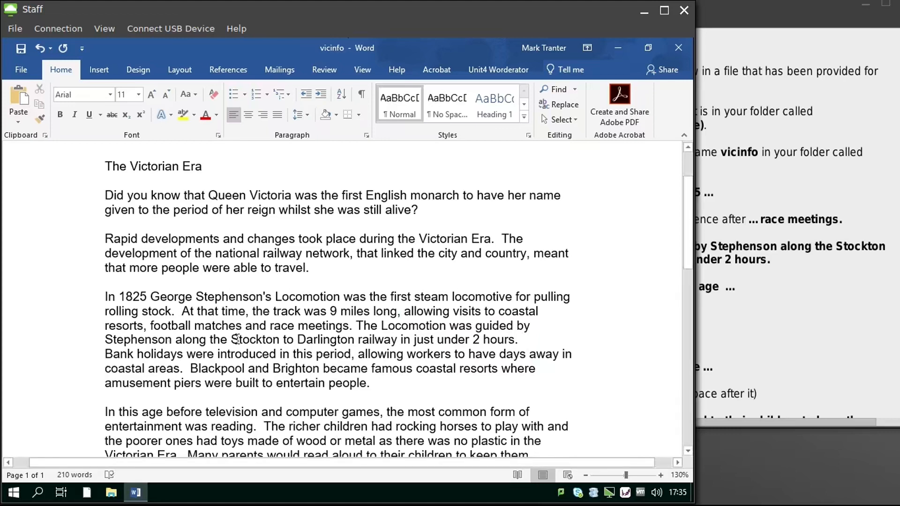
pyautogui.press('BackSpace')
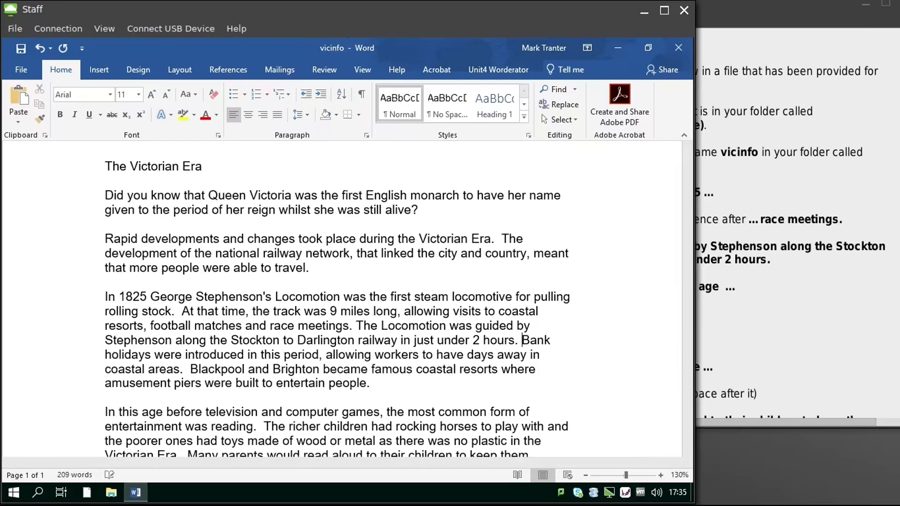
pyautogui.click(763, 316)
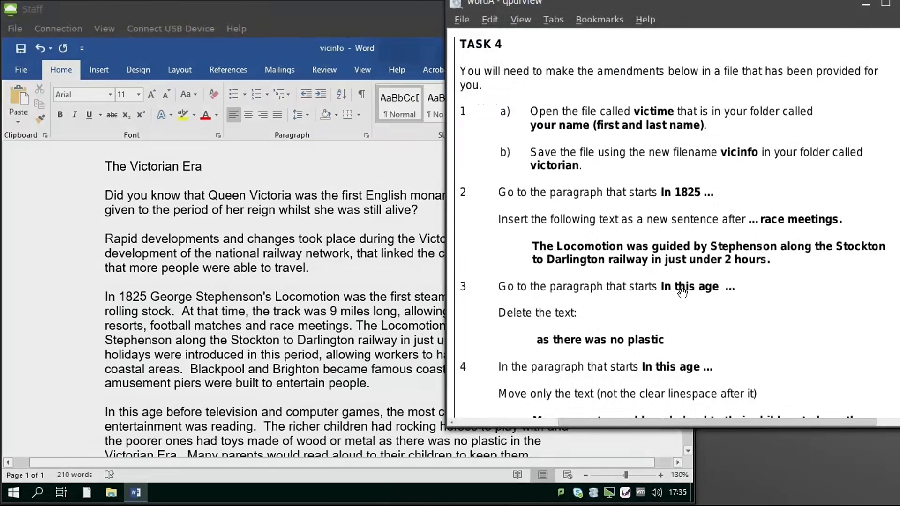
# Step: Zoom the vicinfo document view to 140%
pyautogui.scroll(-3, 682, 291)
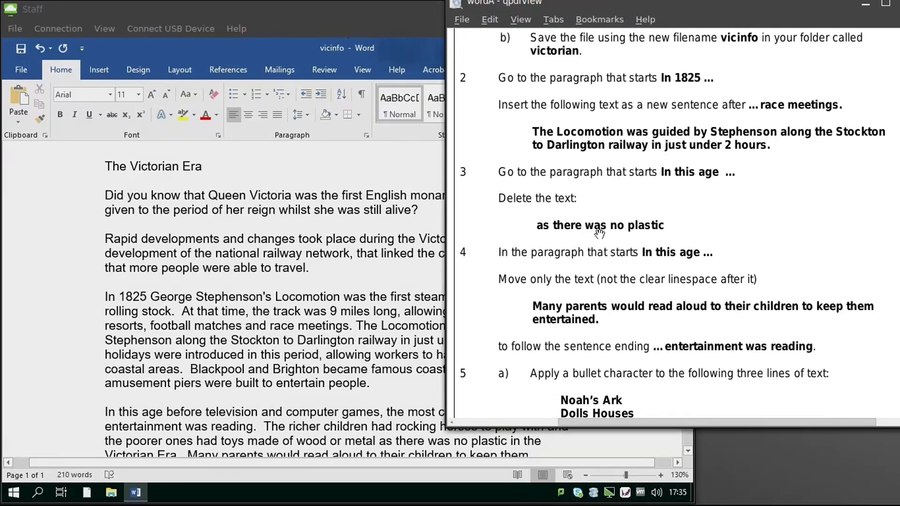
pyautogui.click(317, 356)
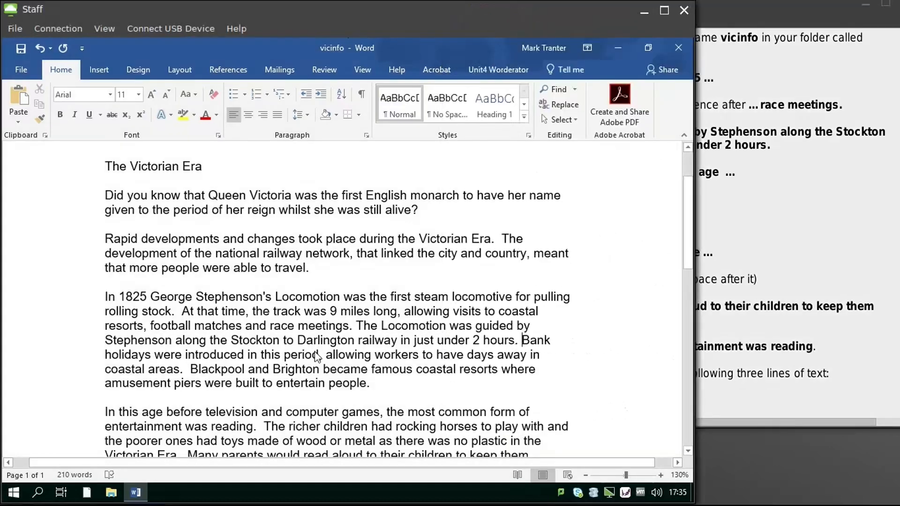
pyautogui.scroll(-2, 317, 356)
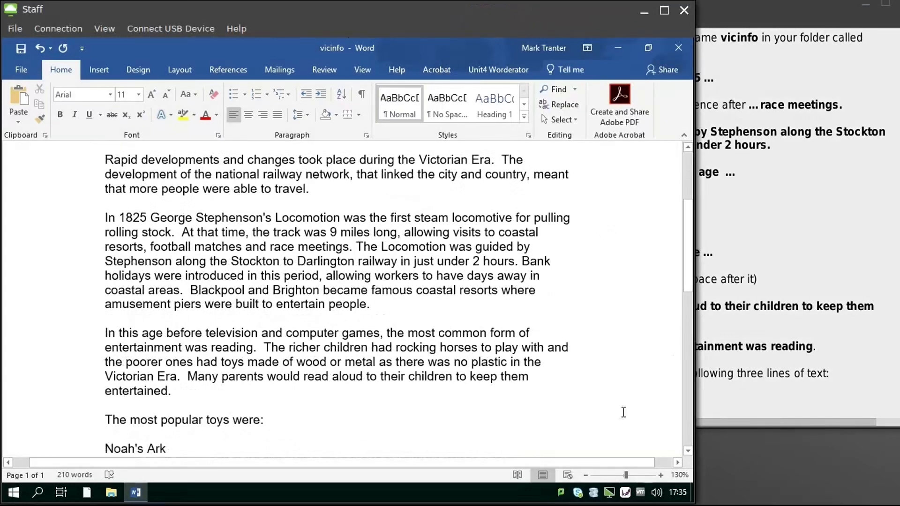
pyautogui.click(661, 475)
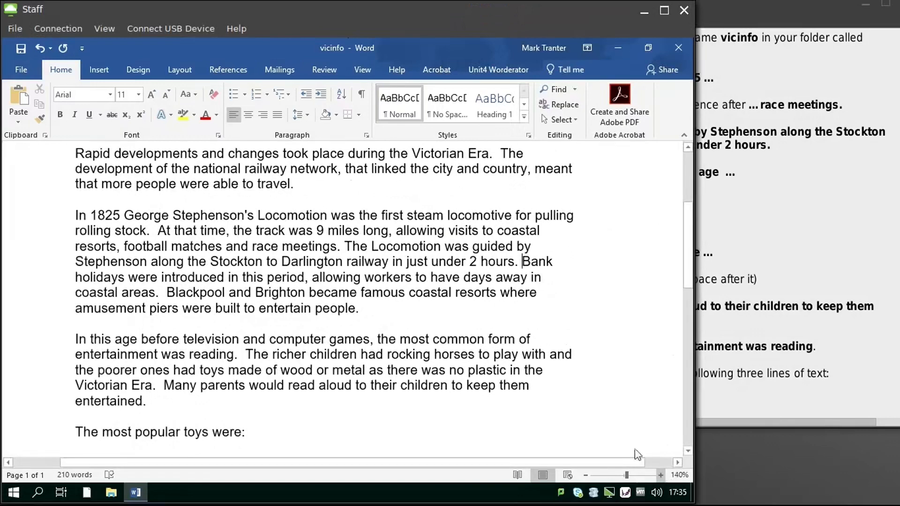
# Step: Delete the phrase 'as there was no plastic' from the 'In this age' paragraph
pyautogui.scroll(-2, 572, 358)
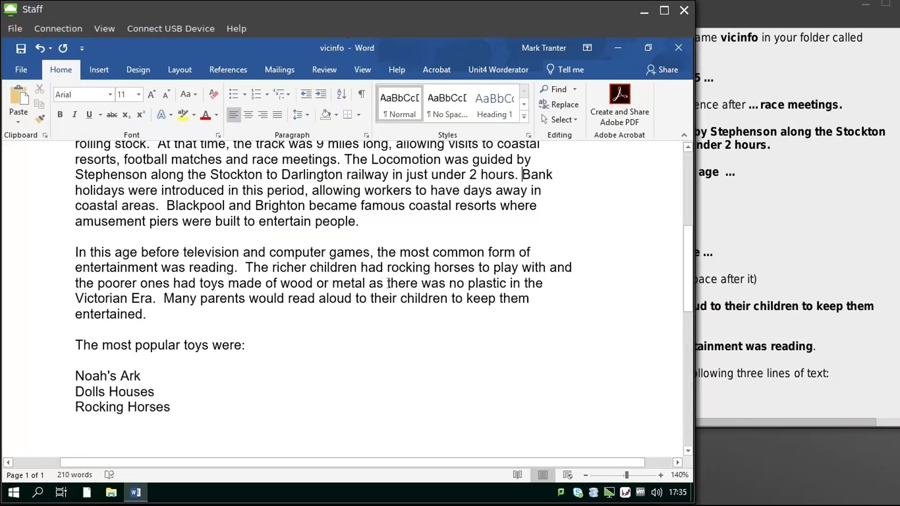
pyautogui.moveTo(366, 283); pyautogui.dragTo(492, 284)
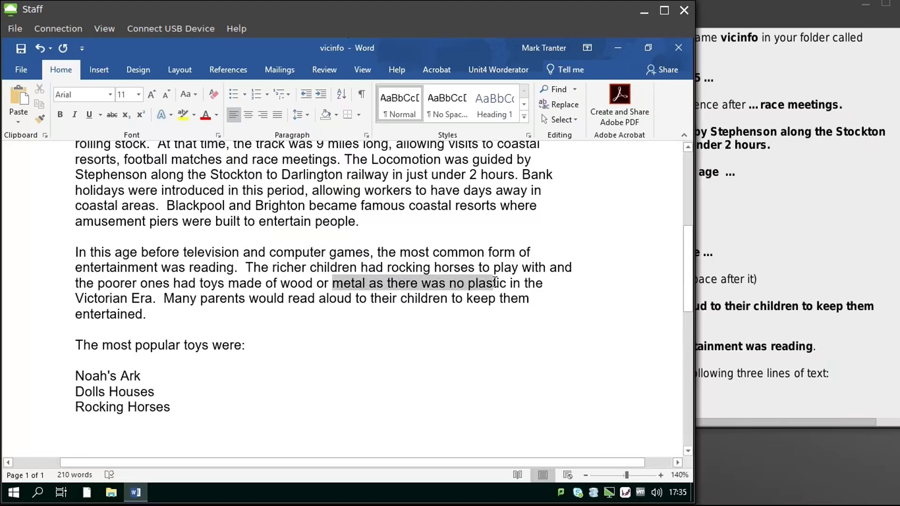
pyautogui.click(368, 283)
pyautogui.moveTo(368, 283); pyautogui.dragTo(512, 285)
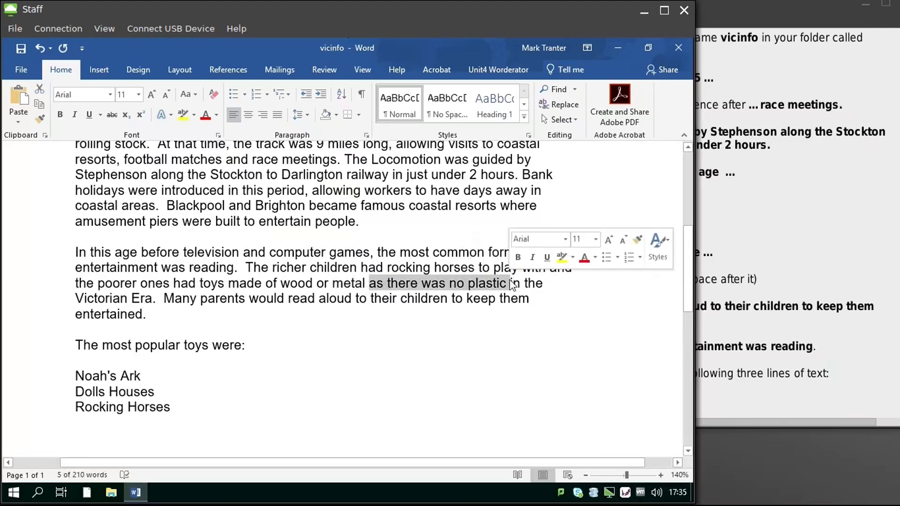
pyautogui.press('Delete')
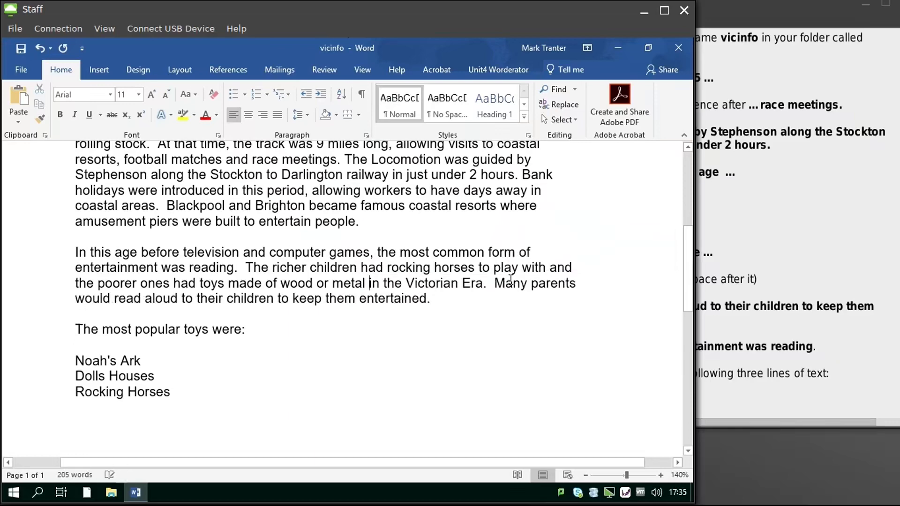
pyautogui.click(806, 248)
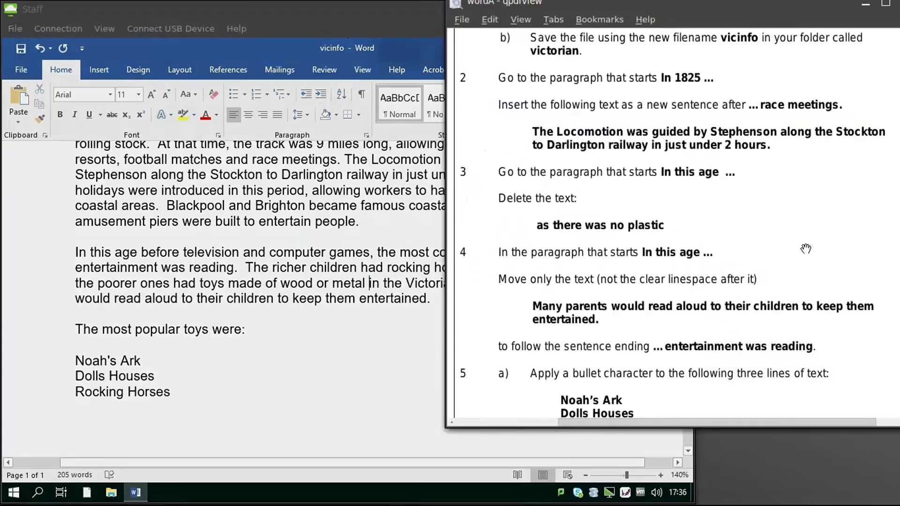
# Step: Cut the 'Many parents would read aloud…' sentence and paste it before 'The richer children'
pyautogui.scroll(-3, 806, 248)
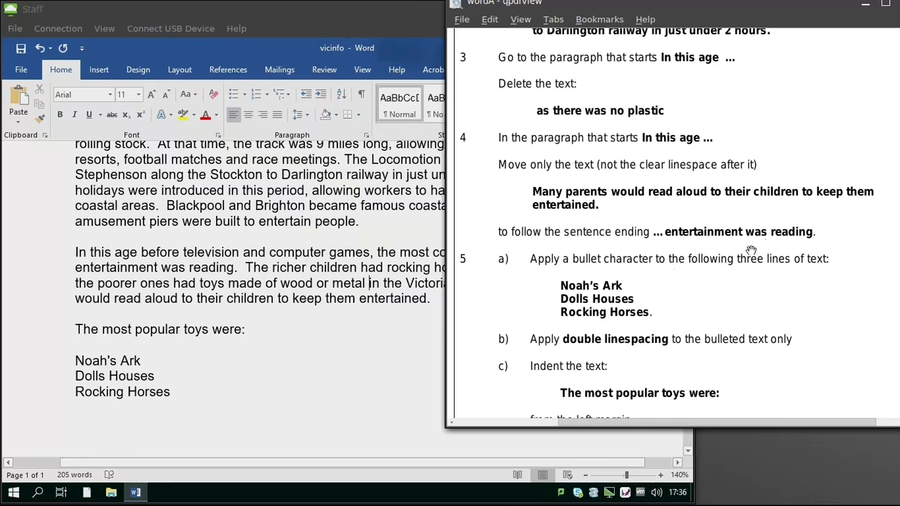
pyautogui.click(404, 367)
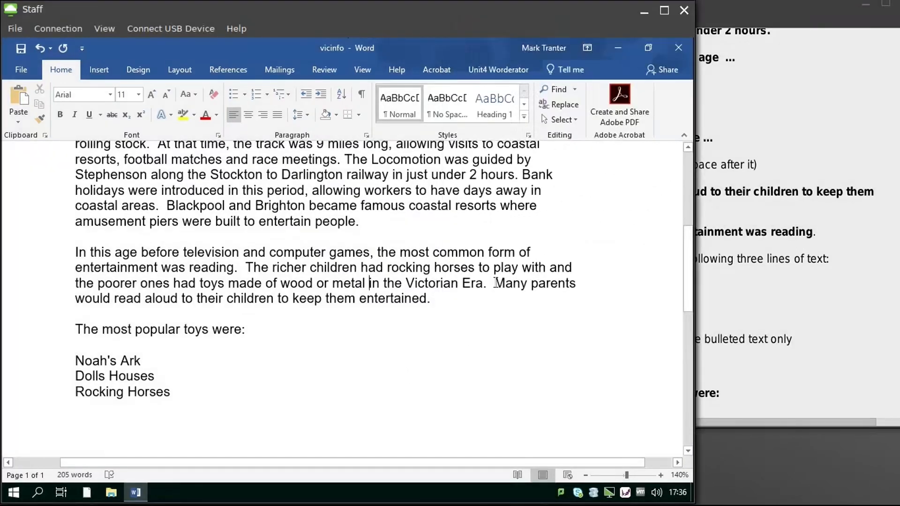
pyautogui.moveTo(495, 283); pyautogui.dragTo(433, 299)
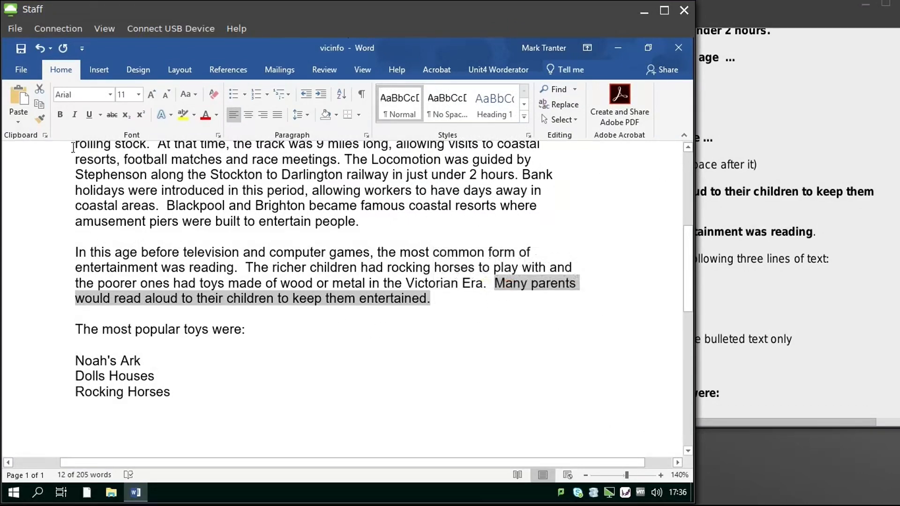
pyautogui.click(41, 94)
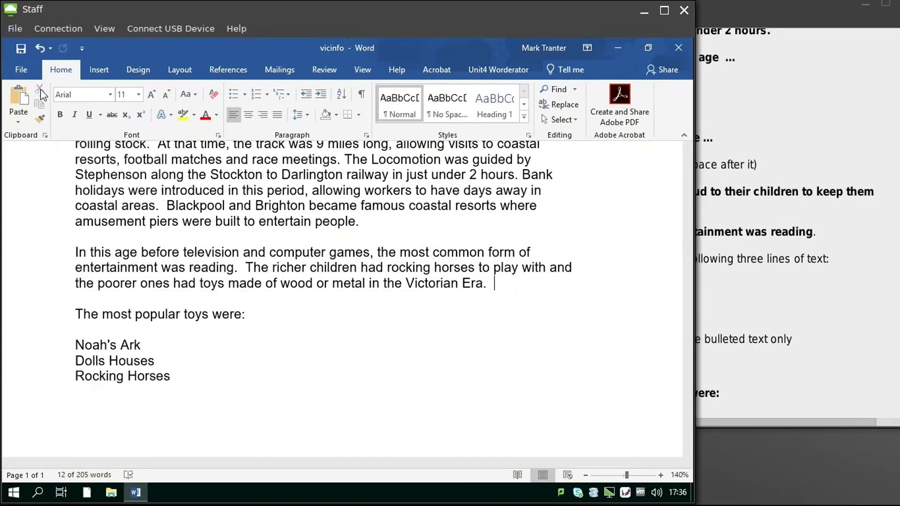
pyautogui.click(236, 267)
pyautogui.click(245, 268)
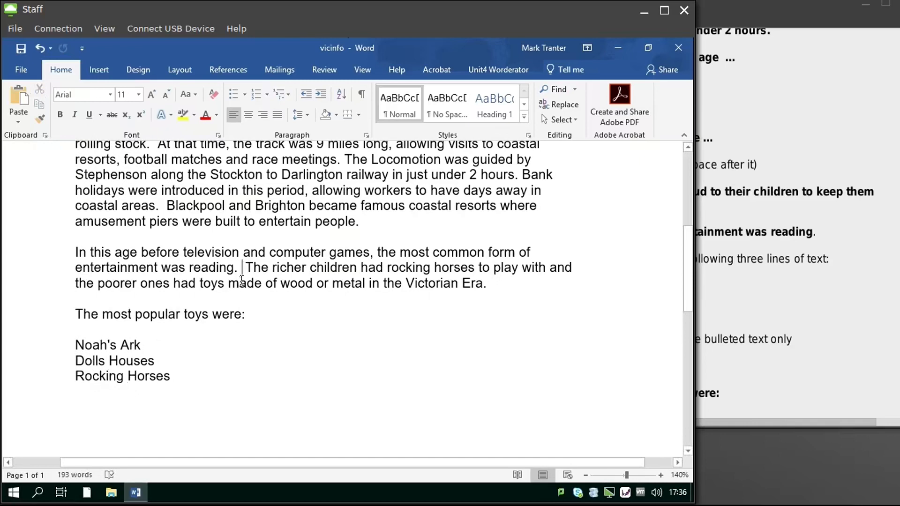
pyautogui.click(22, 98)
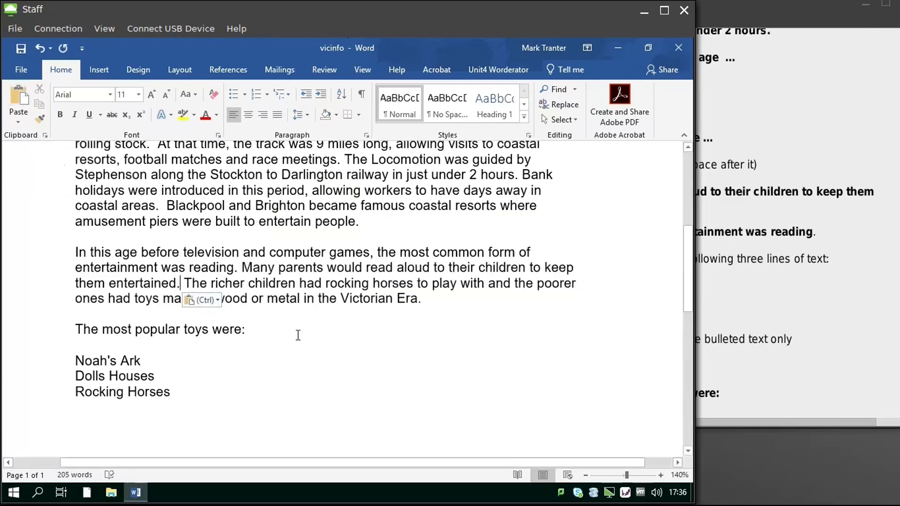
pyautogui.click(778, 305)
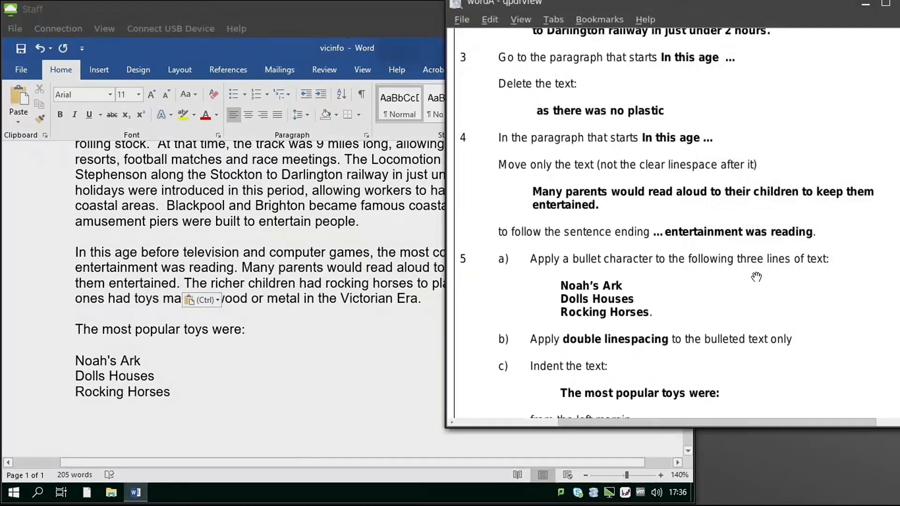
# Step: Bullet the Noah's Ark, Dolls Houses and Rocking Horses lines and set 2.0 line spacing
pyautogui.scroll(-2, 690, 263)
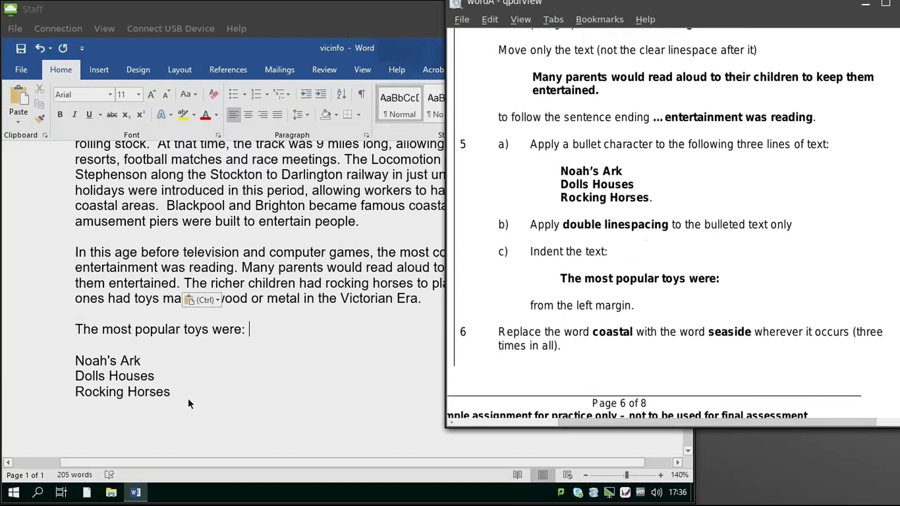
pyautogui.click(173, 392)
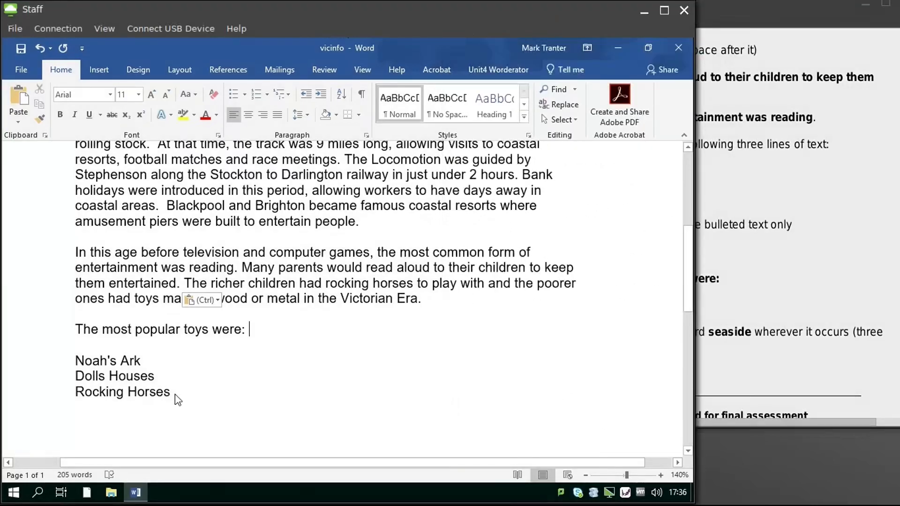
pyautogui.moveTo(175, 395); pyautogui.dragTo(75, 363)
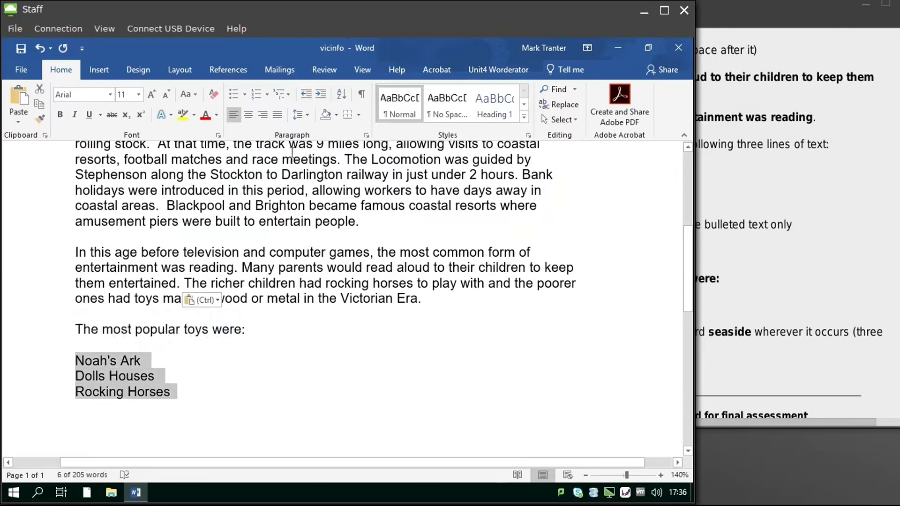
pyautogui.click(234, 96)
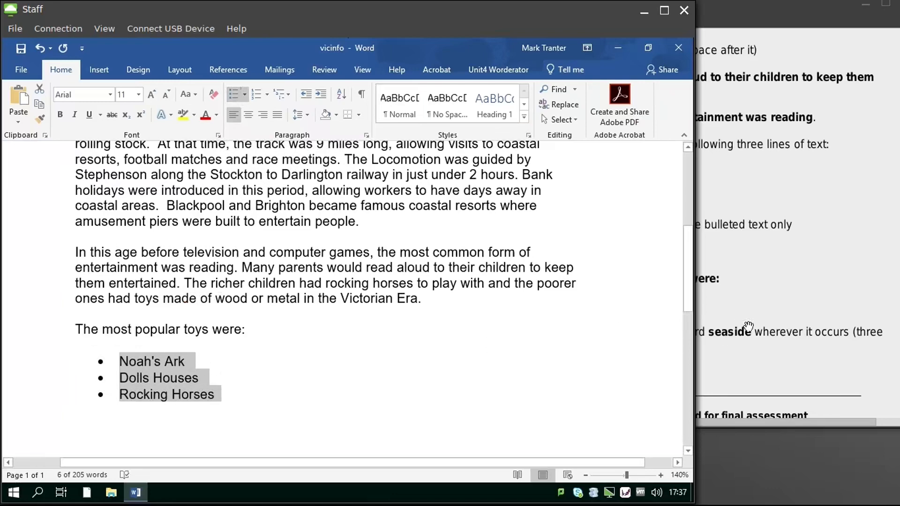
pyautogui.click(773, 315)
pyautogui.click(308, 115)
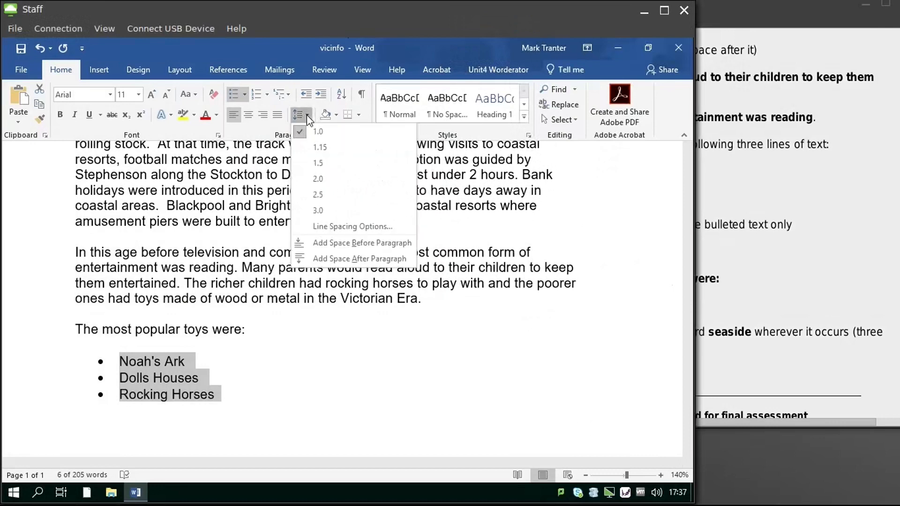
pyautogui.click(318, 180)
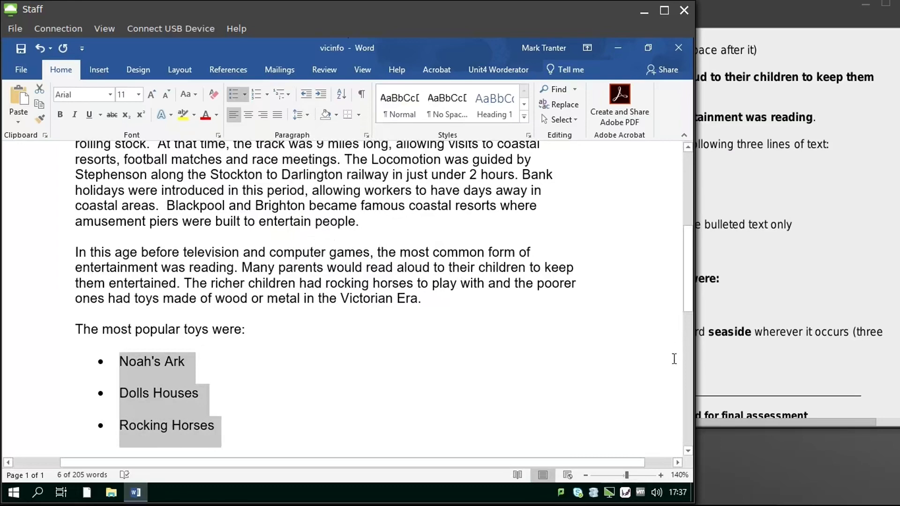
pyautogui.click(817, 302)
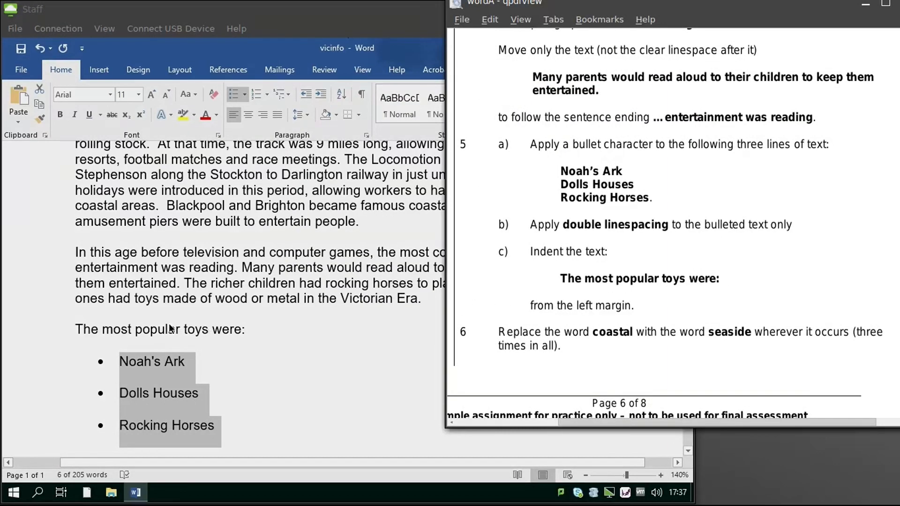
# Step: Indent 'The most popular toys were:' with a Tab above the bulleted list
pyautogui.click(71, 328)
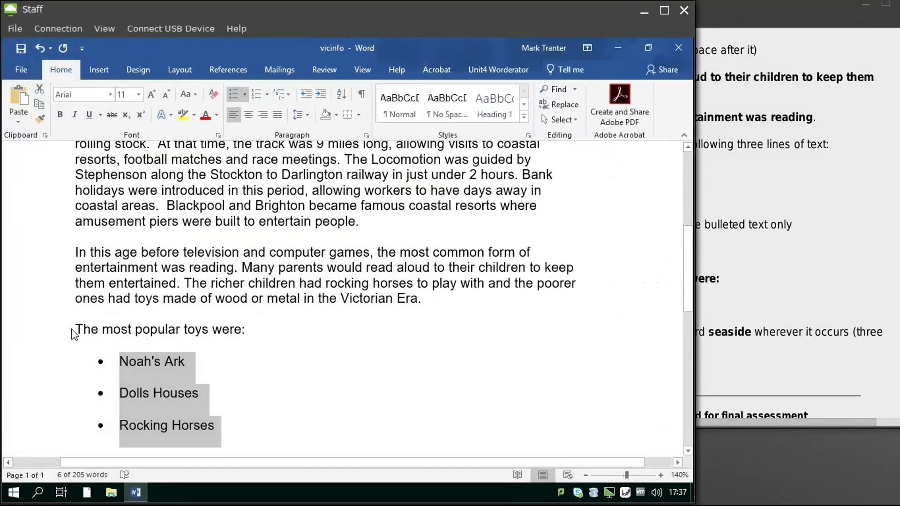
pyautogui.click(79, 328)
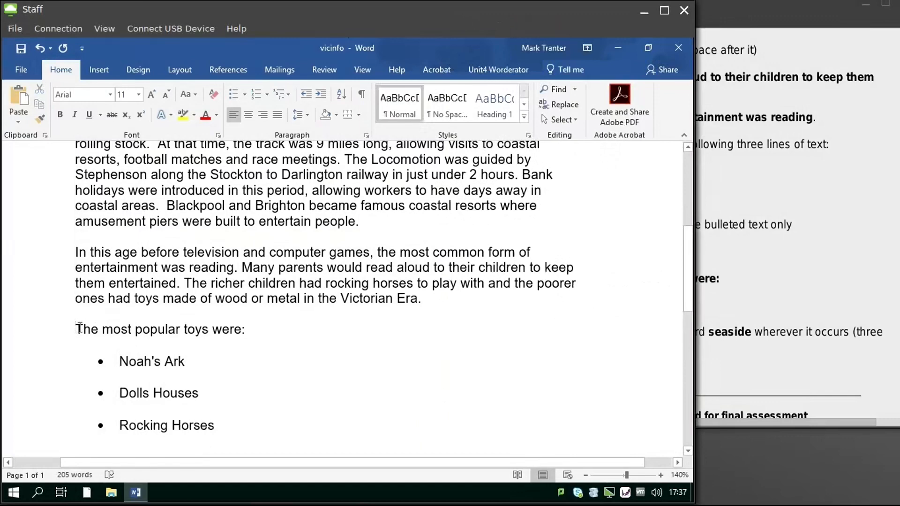
pyautogui.press('Tab')
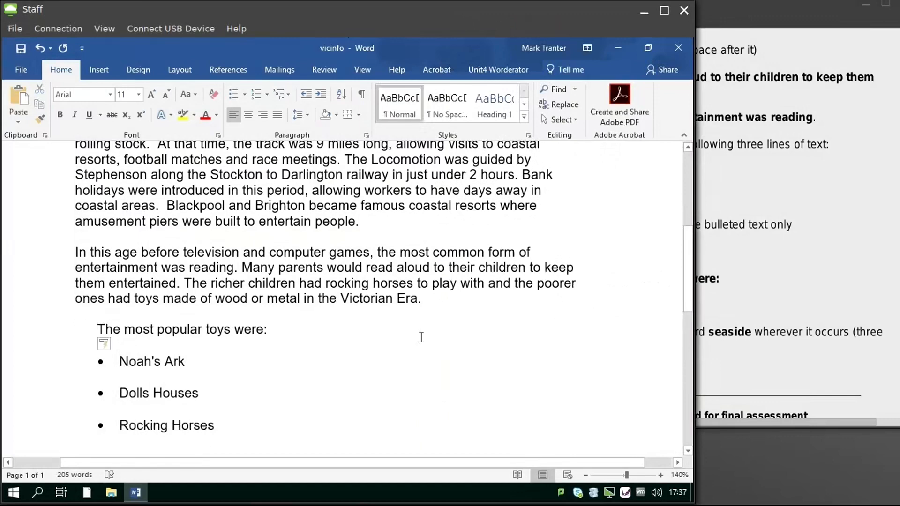
pyautogui.click(810, 287)
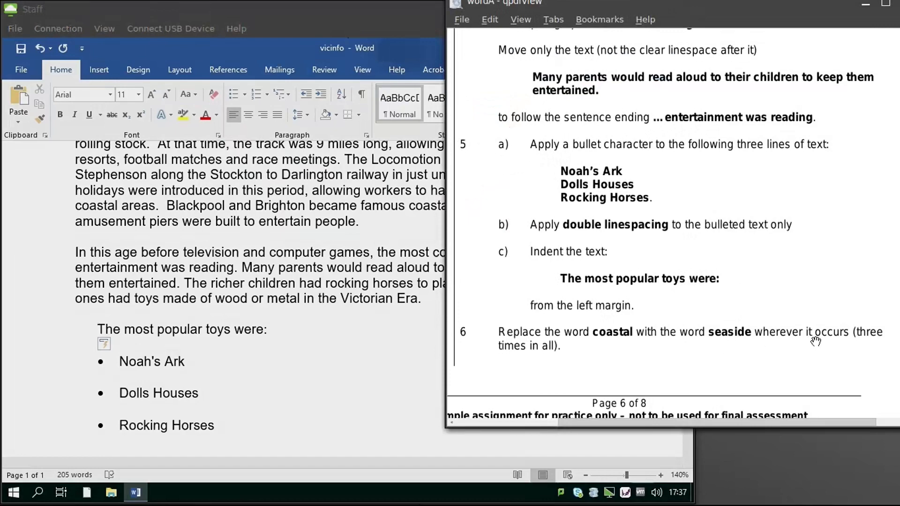
pyautogui.click(392, 374)
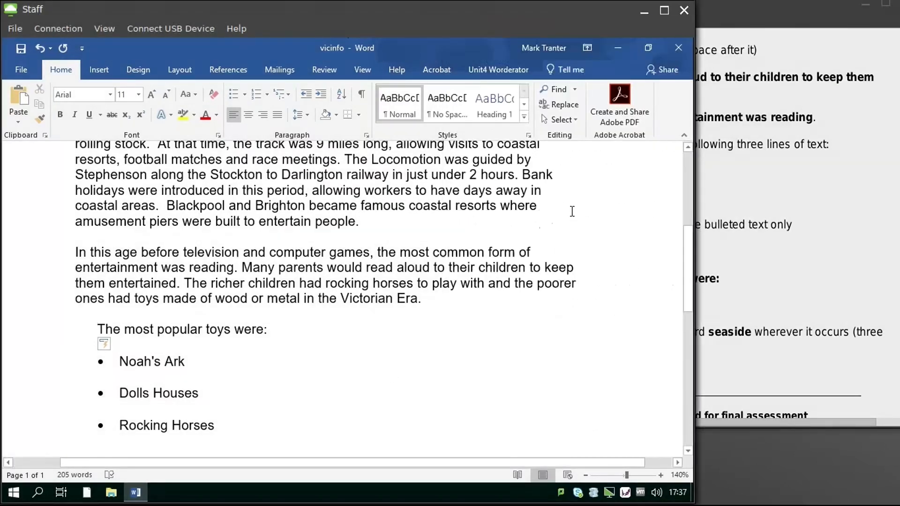
# Step: Use Replace All to change 'coastal' to 'seaside', making 3 replacements
pyautogui.click(565, 107)
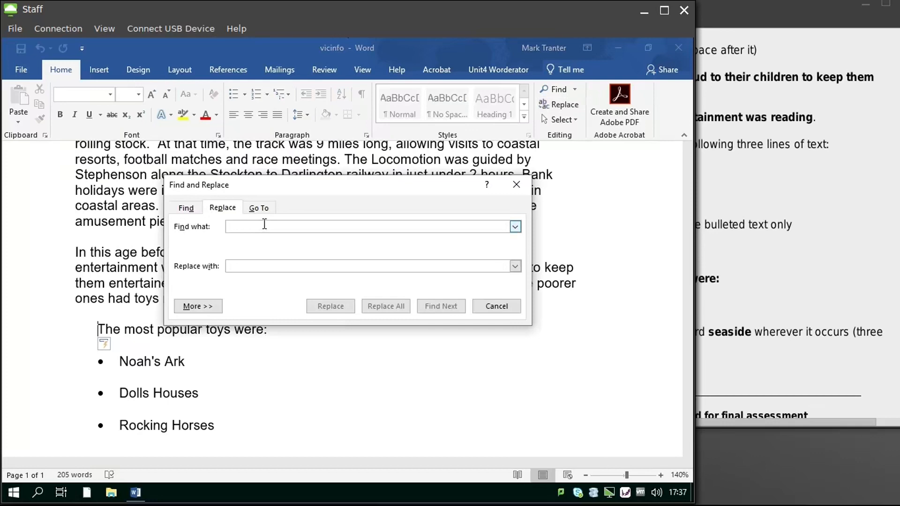
pyautogui.write('coastal')
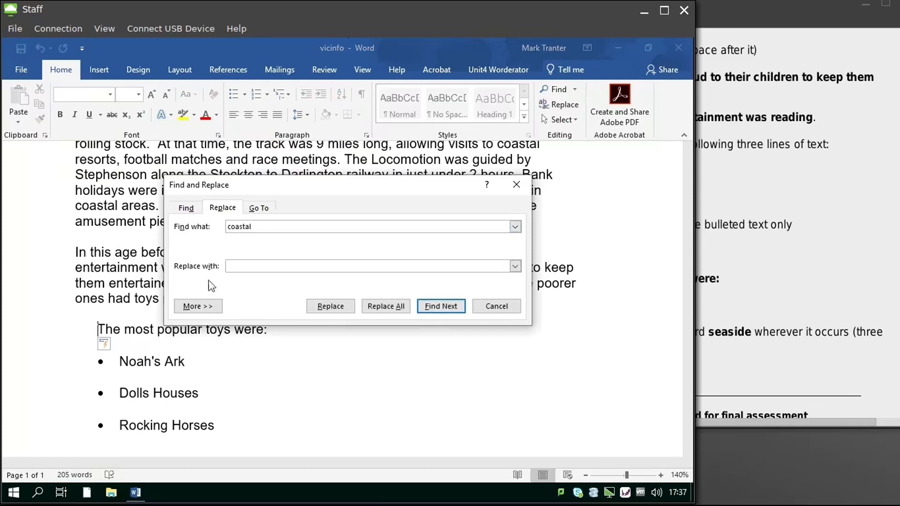
pyautogui.click(248, 268)
pyautogui.click(396, 305)
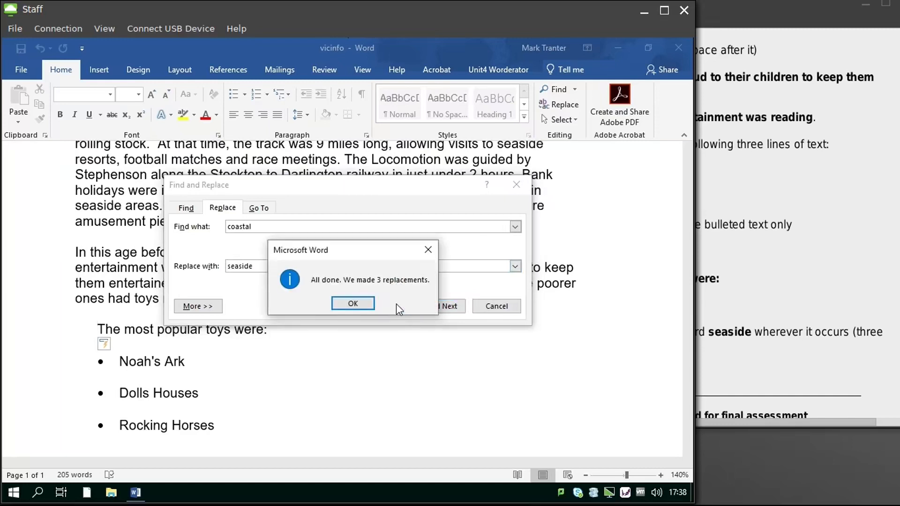
pyautogui.click(353, 304)
pyautogui.click(487, 310)
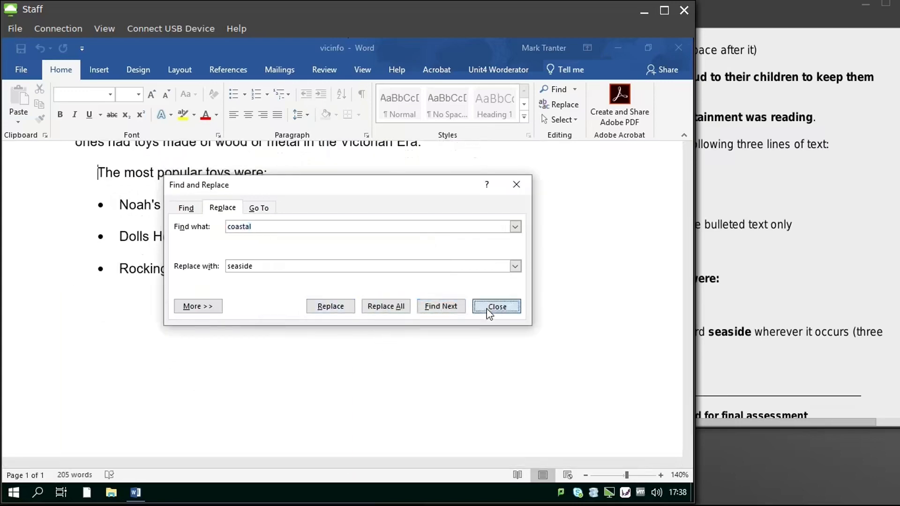
pyautogui.scroll(3, 483, 320)
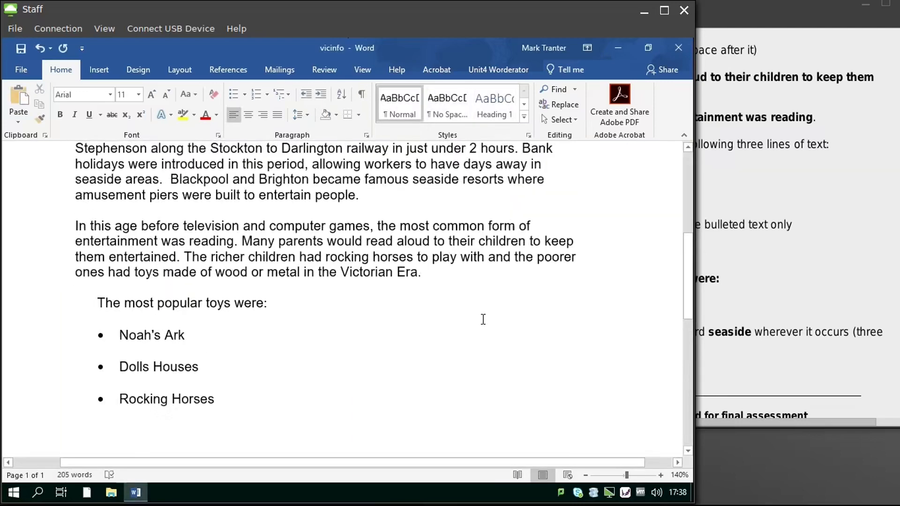
# Step: Insert the Blank footer from the Insert tab's Footer gallery
pyautogui.click(821, 297)
pyautogui.scroll(-1, 821, 298)
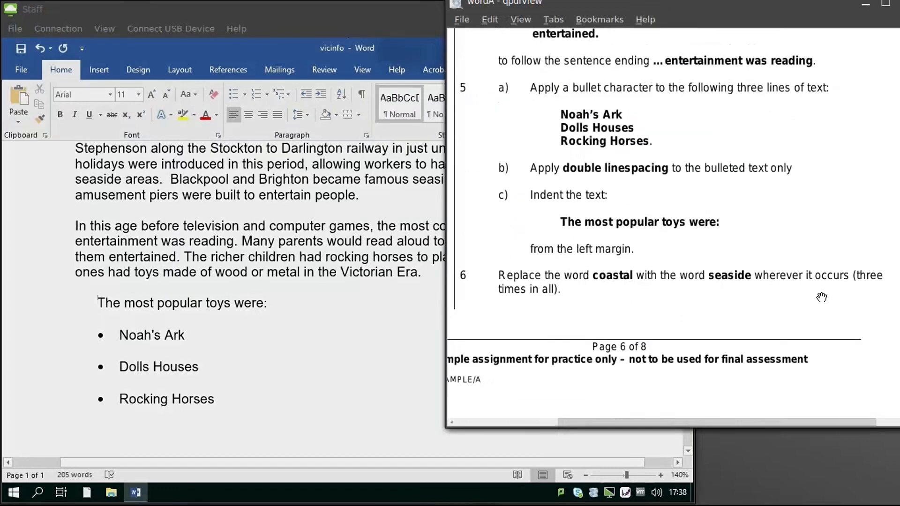
pyautogui.scroll(-7, 821, 298)
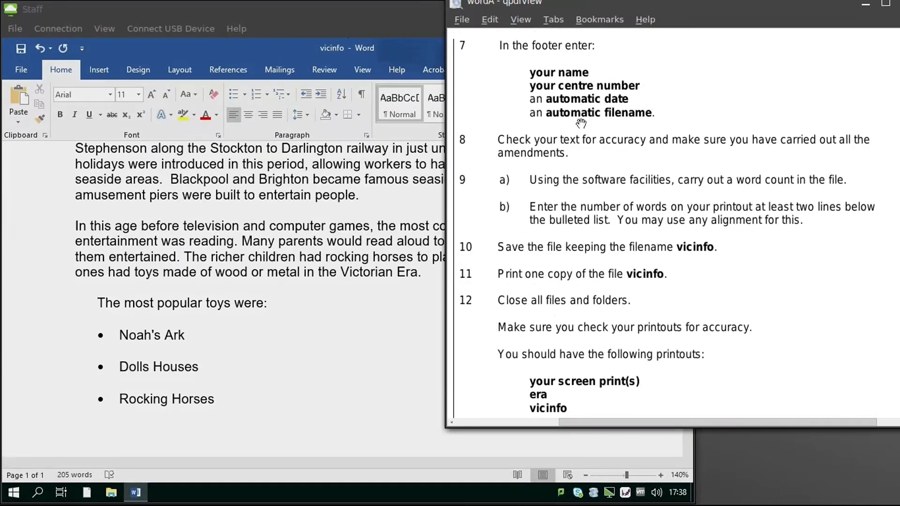
pyautogui.click(331, 381)
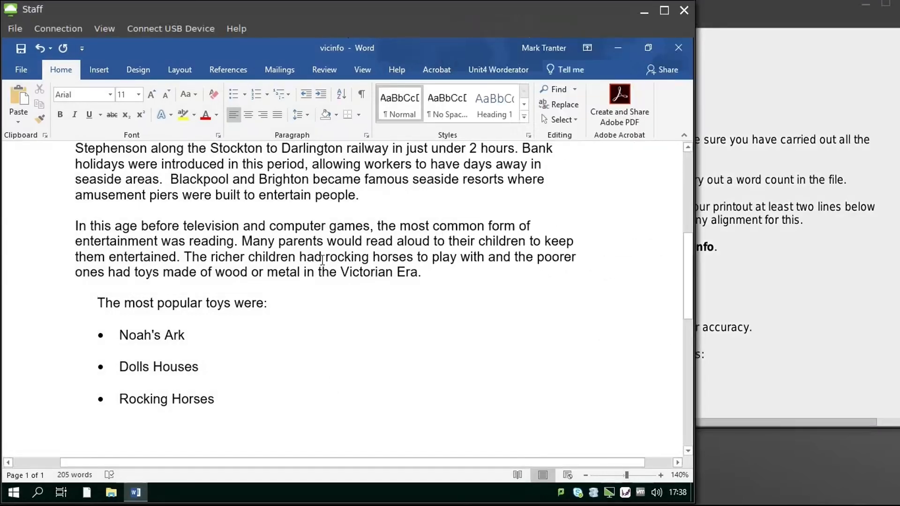
pyautogui.click(102, 69)
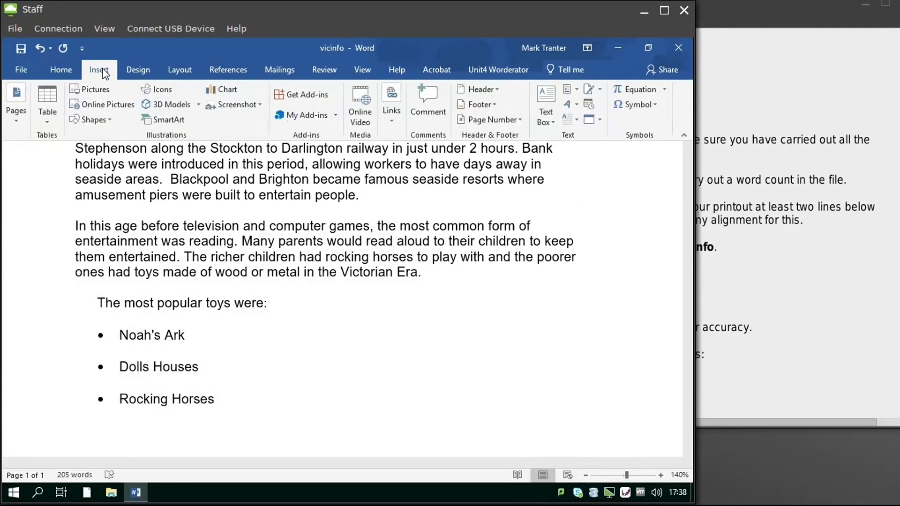
pyautogui.click(490, 103)
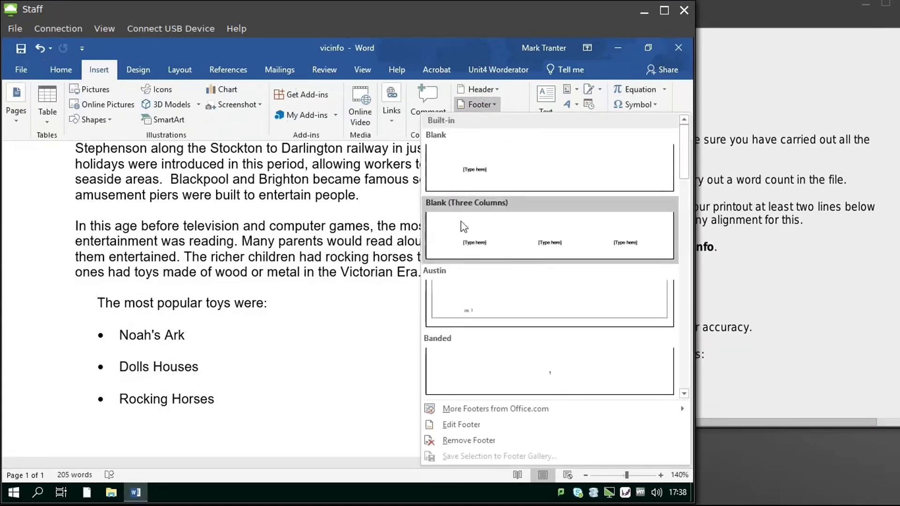
pyautogui.click(483, 169)
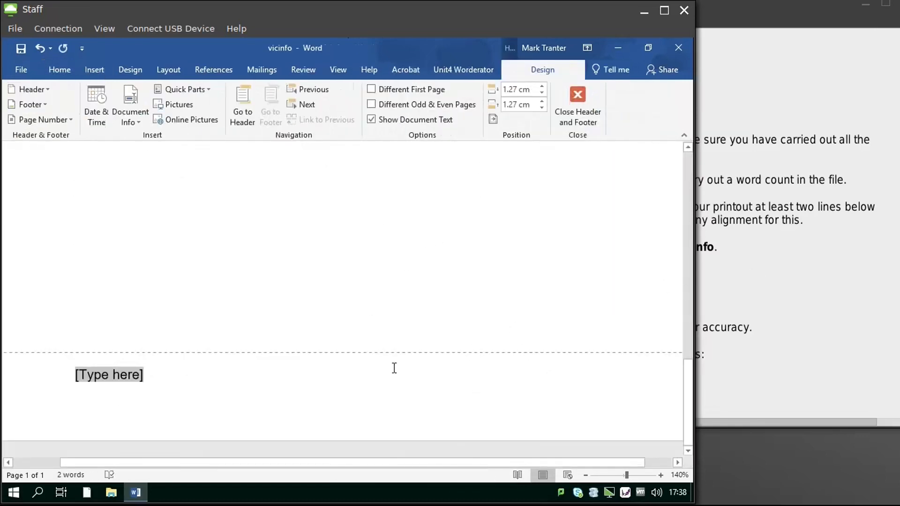
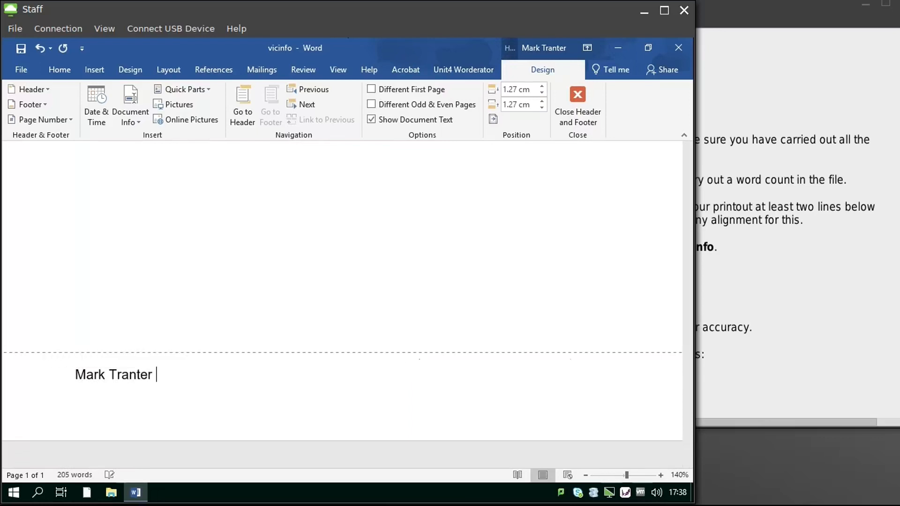
# Step: Replace the footer's [Type here] with the candidate's name followed by their centre number
pyautogui.click(791, 356)
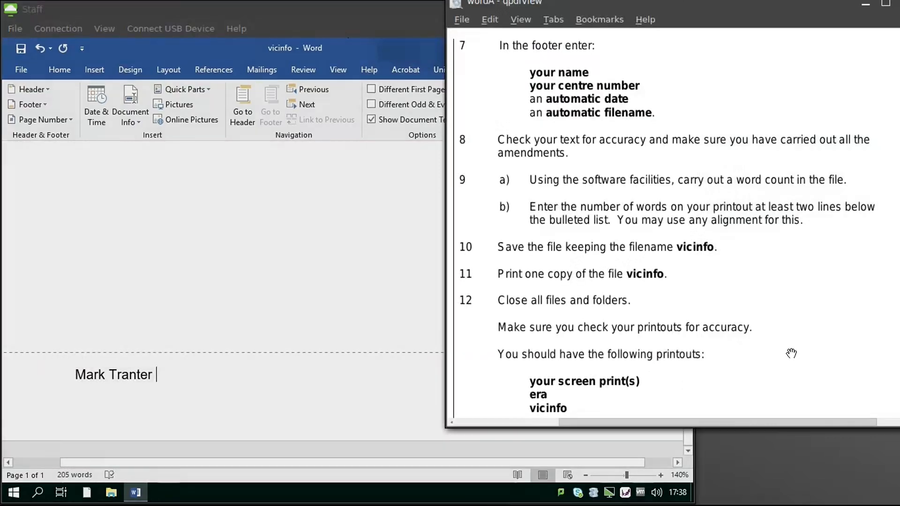
pyautogui.click(288, 382)
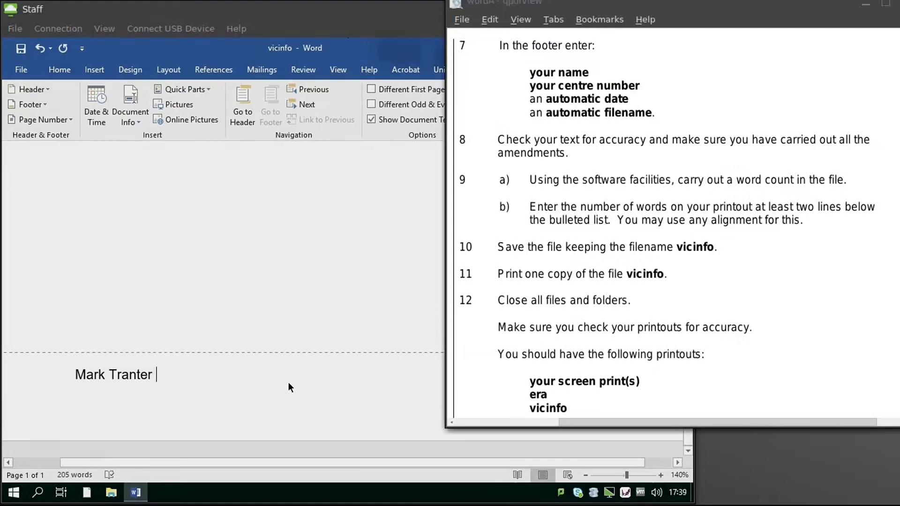
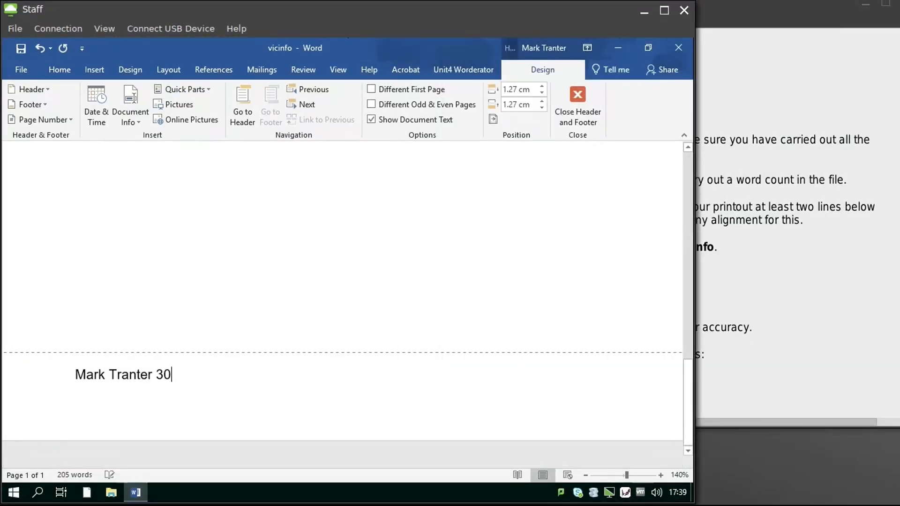
pyautogui.click(823, 283)
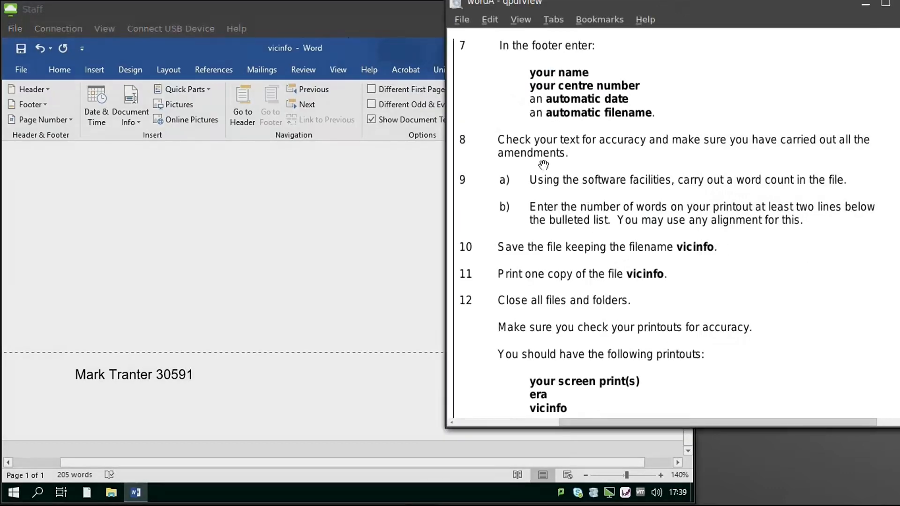
pyautogui.click(289, 392)
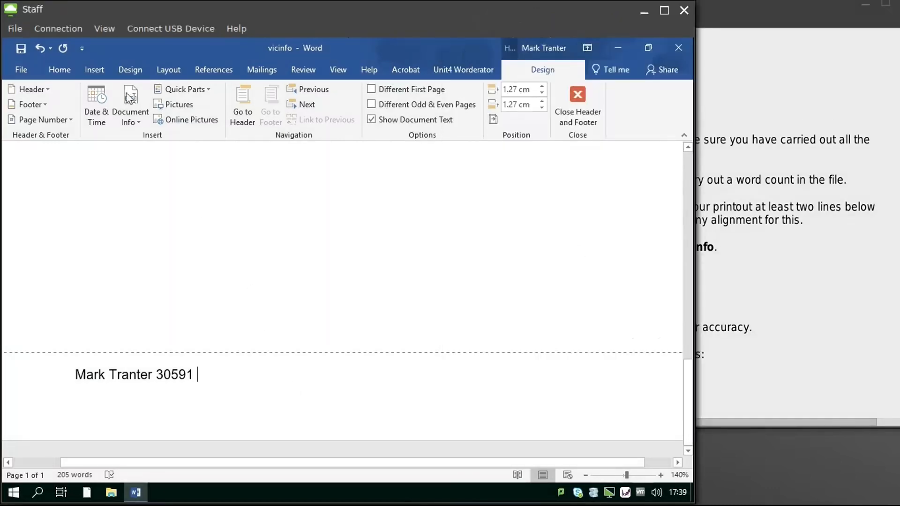
# Step: Add the auto-updating date 08/08/2020 and the FileName field to the footer, then close it
pyautogui.click(96, 105)
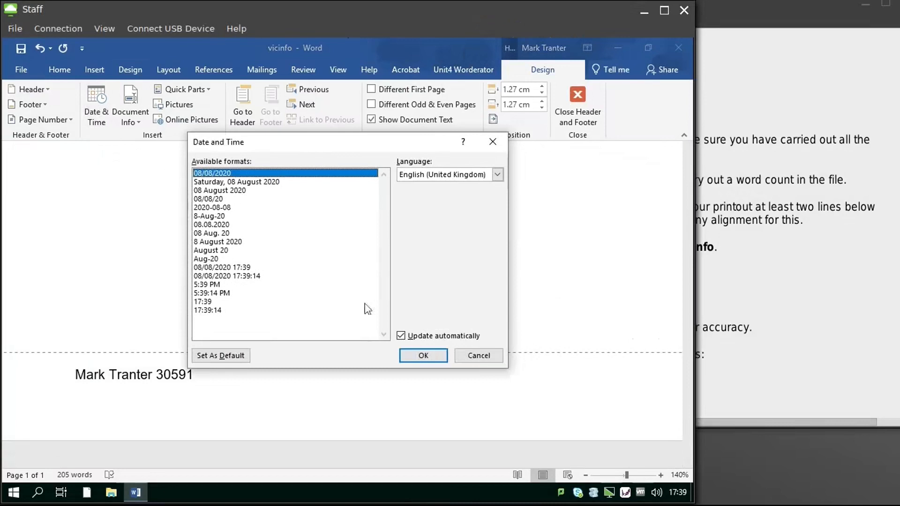
pyautogui.click(424, 356)
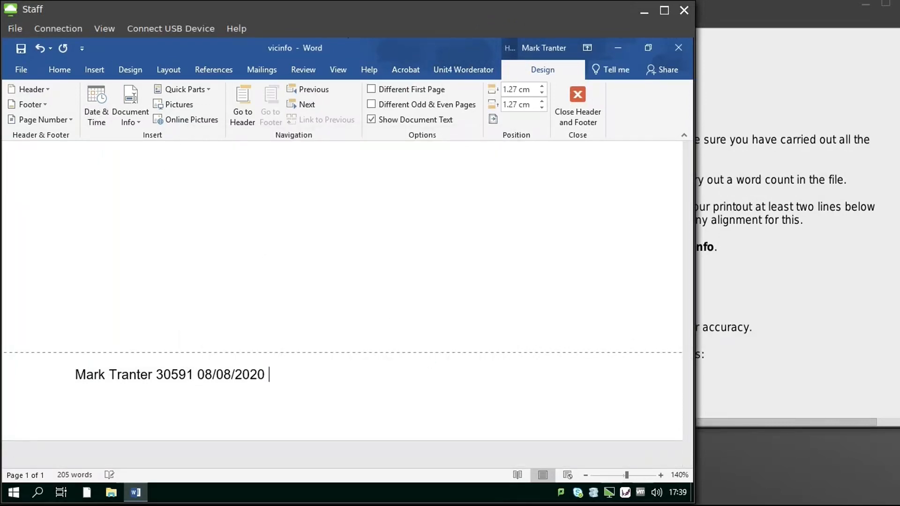
pyautogui.click(197, 97)
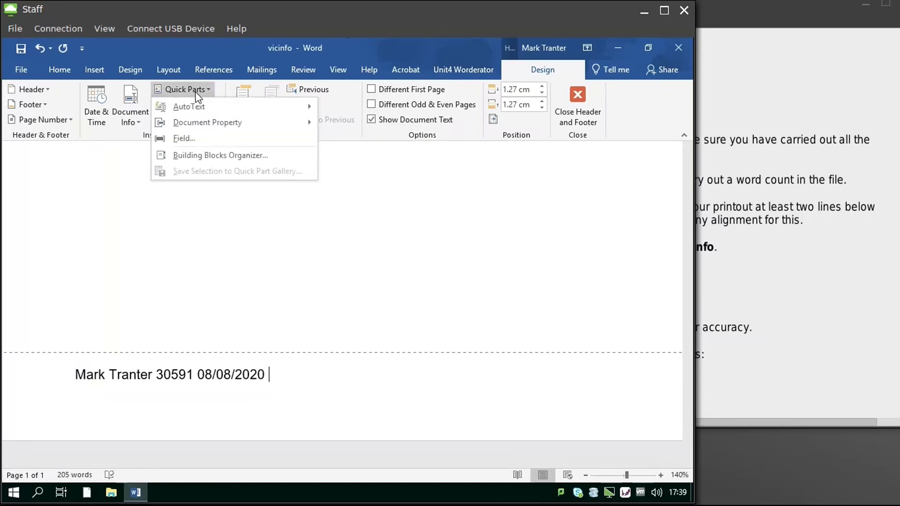
pyautogui.click(192, 139)
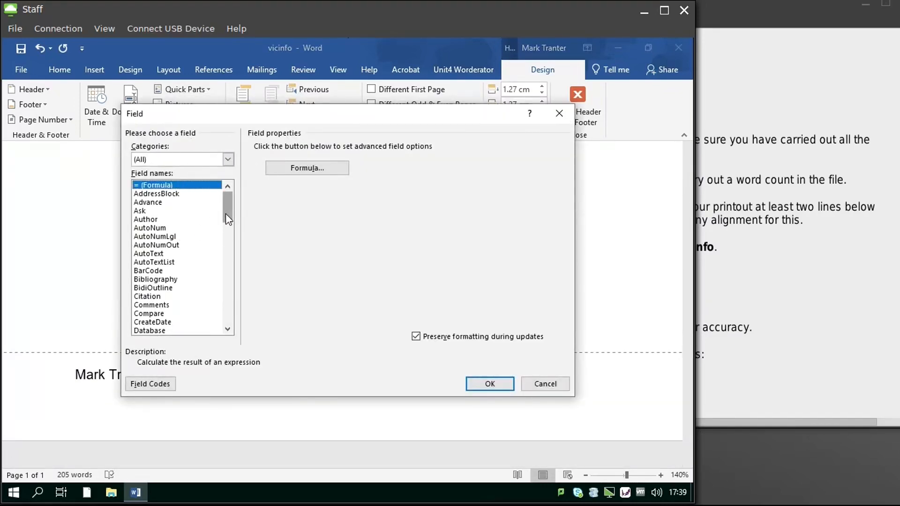
pyautogui.moveTo(228, 218); pyautogui.dragTo(229, 240)
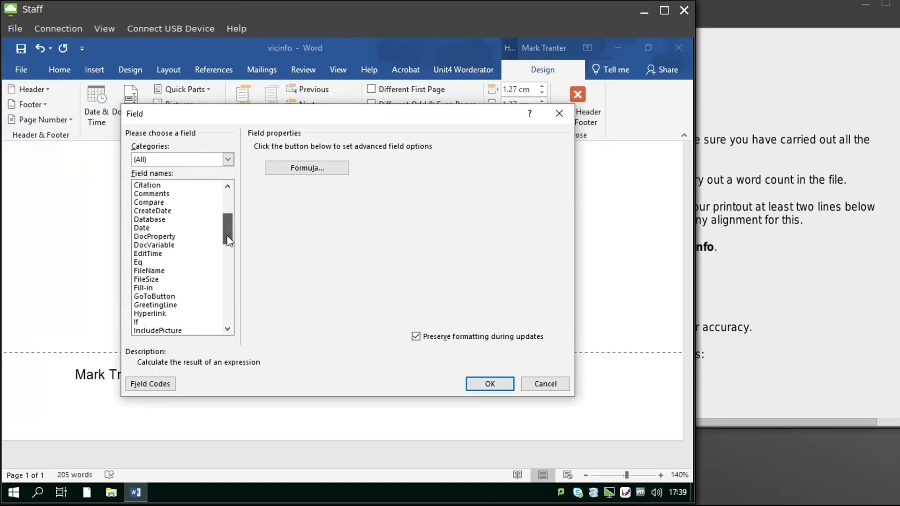
pyautogui.click(169, 271)
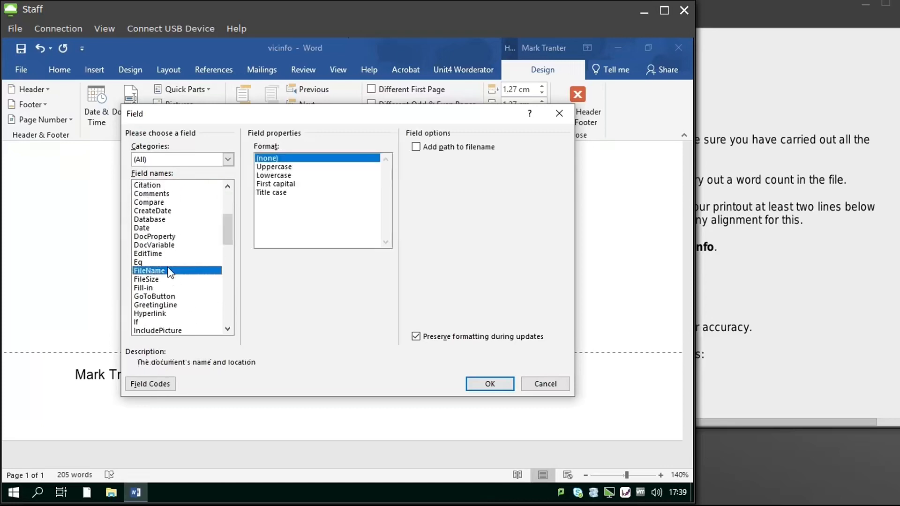
pyautogui.click(490, 384)
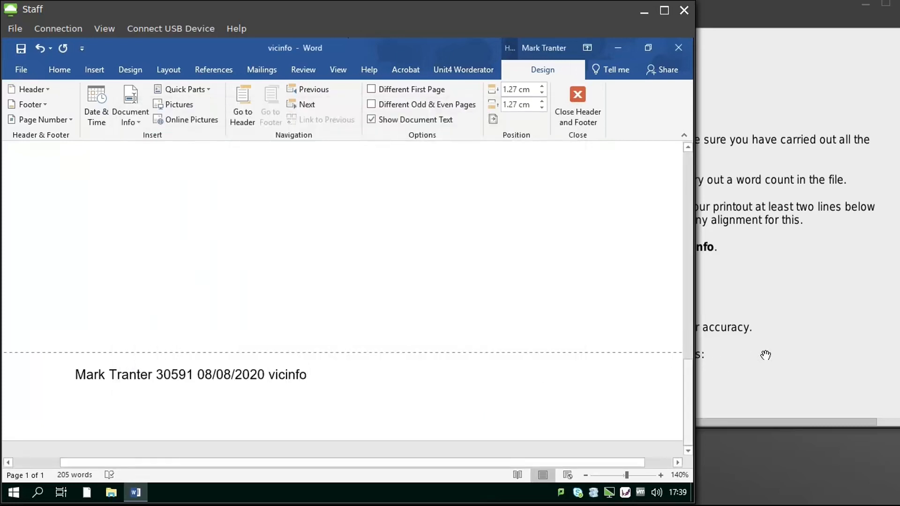
pyautogui.click(571, 97)
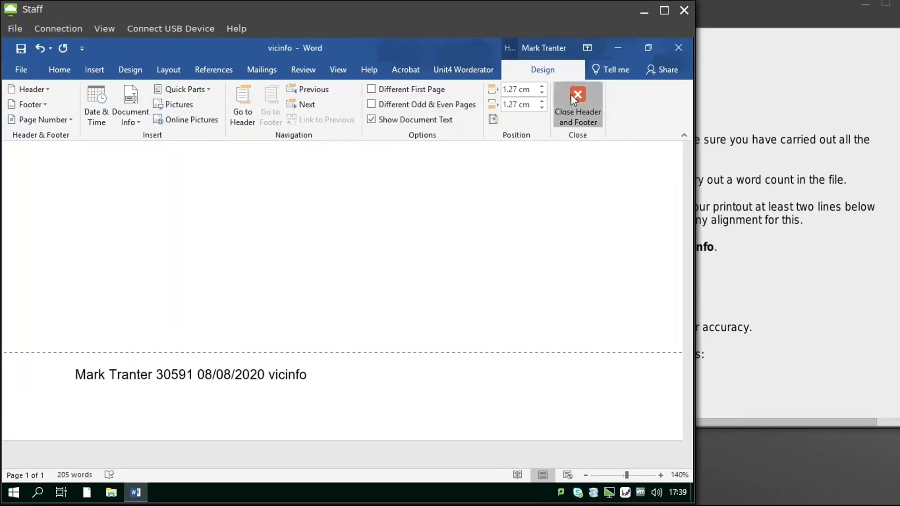
# Step: Type '205 words' on a new unbulleted line after Rocking Horses
pyautogui.click(785, 276)
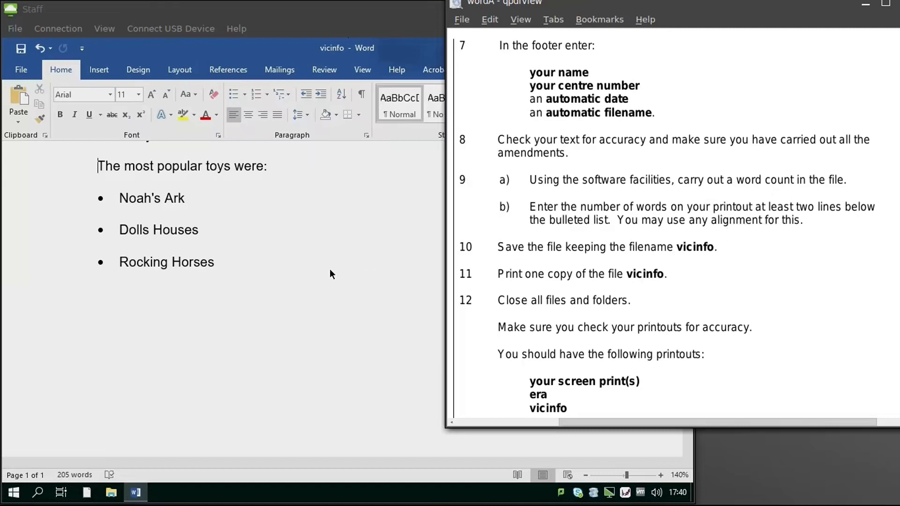
pyautogui.click(260, 284)
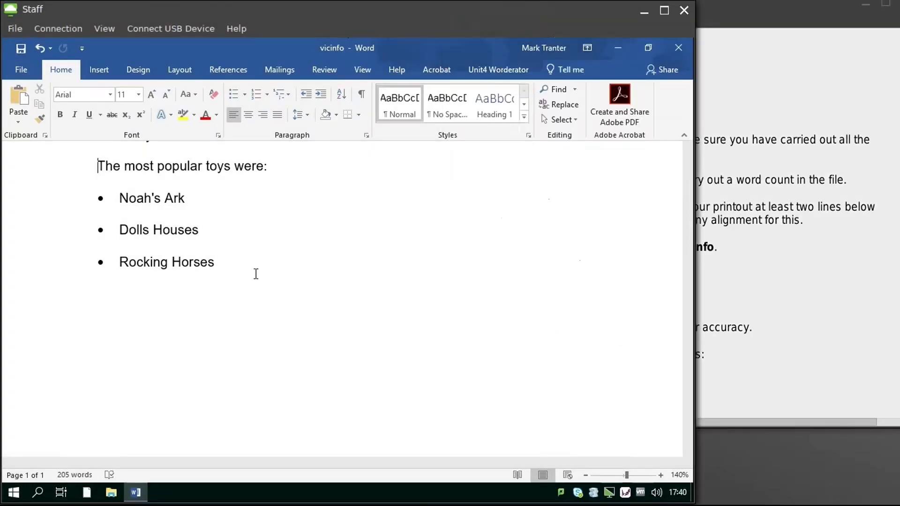
pyautogui.click(245, 262)
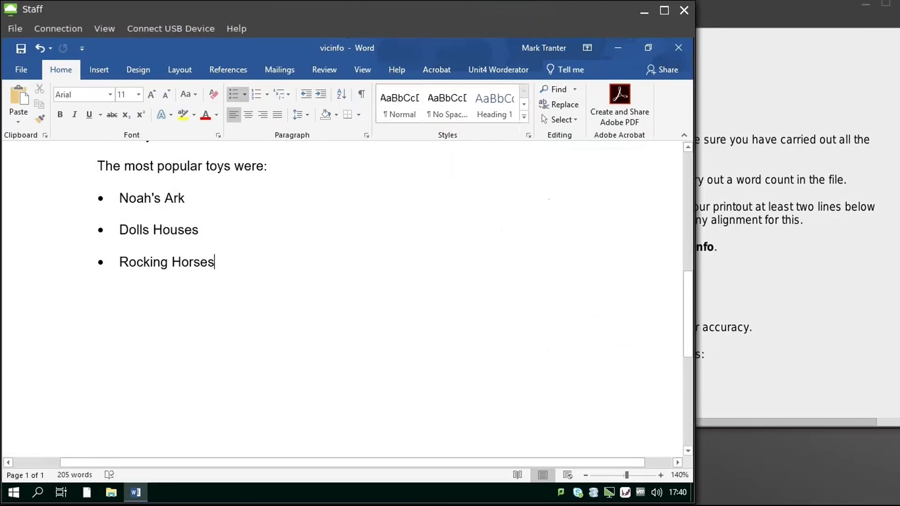
pyautogui.press('Return')
pyautogui.press('Return')
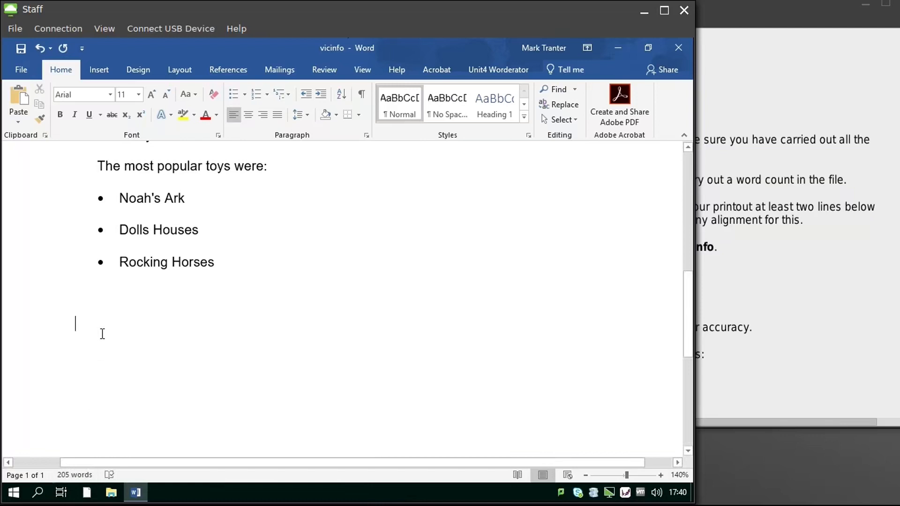
pyautogui.write('205')
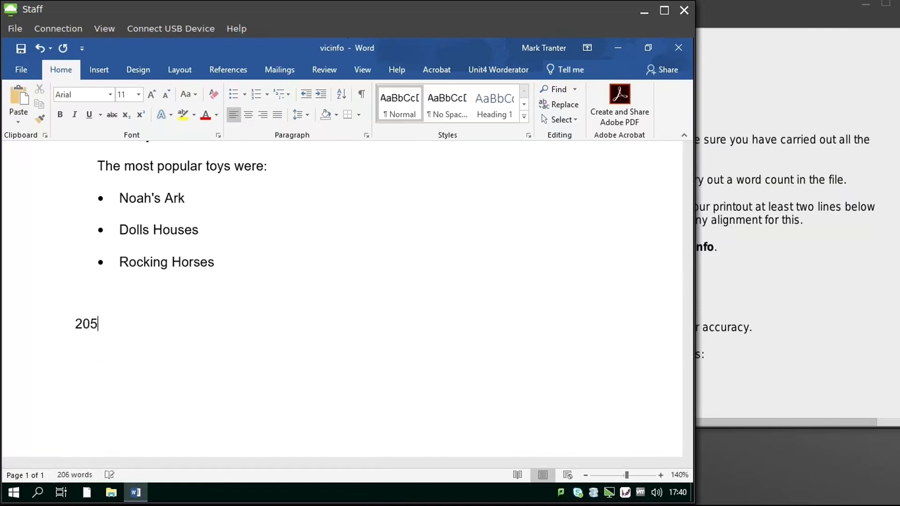
pyautogui.write(' word')
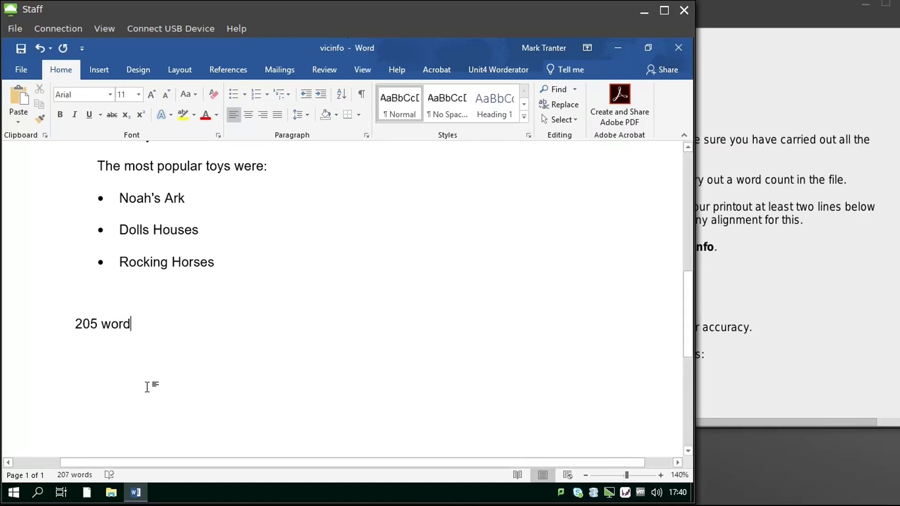
pyautogui.write('s')
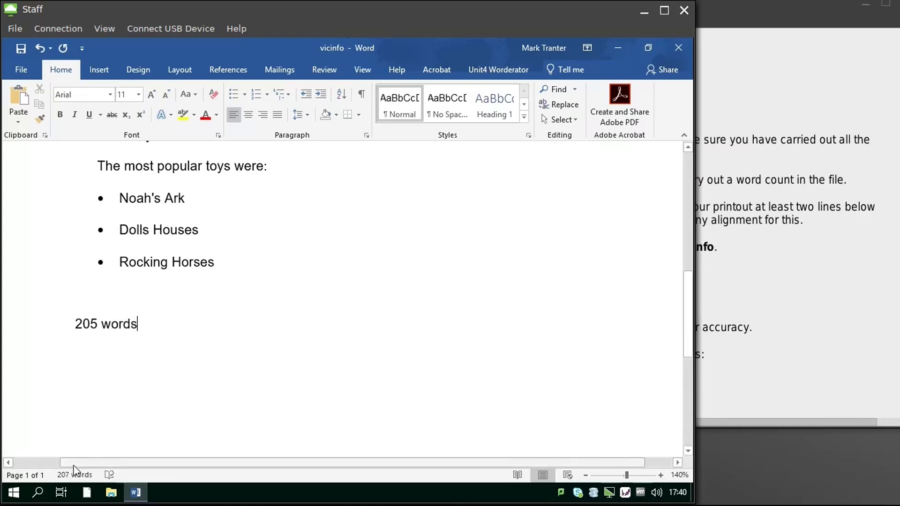
# Step: Reread the task sheet's saving and closing instructions, scrolling down through them
pyautogui.click(781, 322)
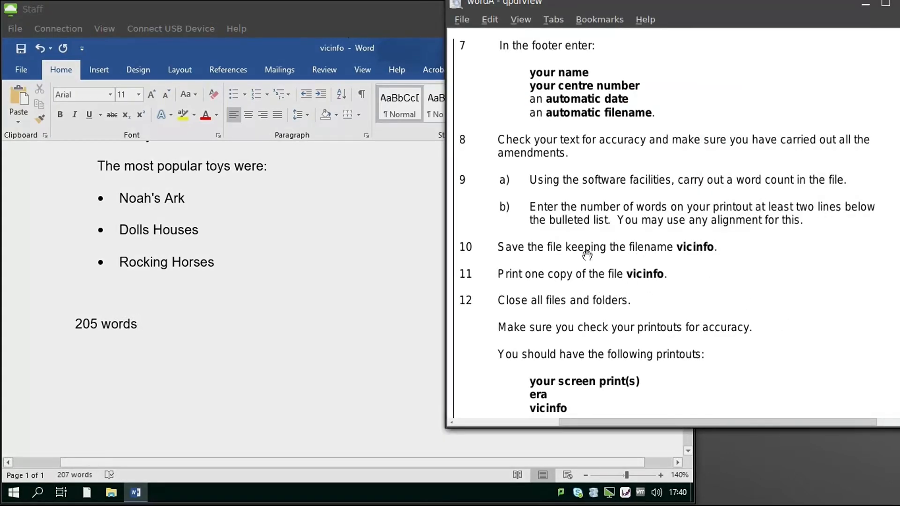
pyautogui.click(15, 50)
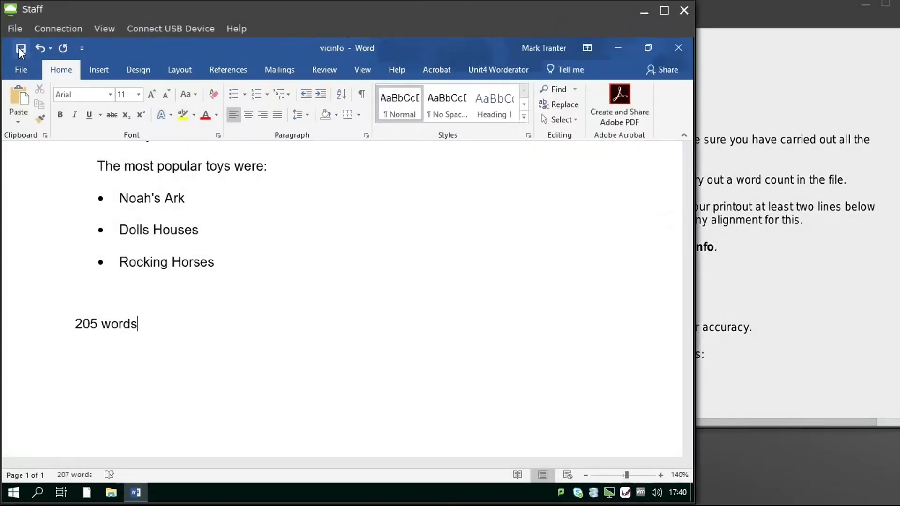
pyautogui.click(798, 315)
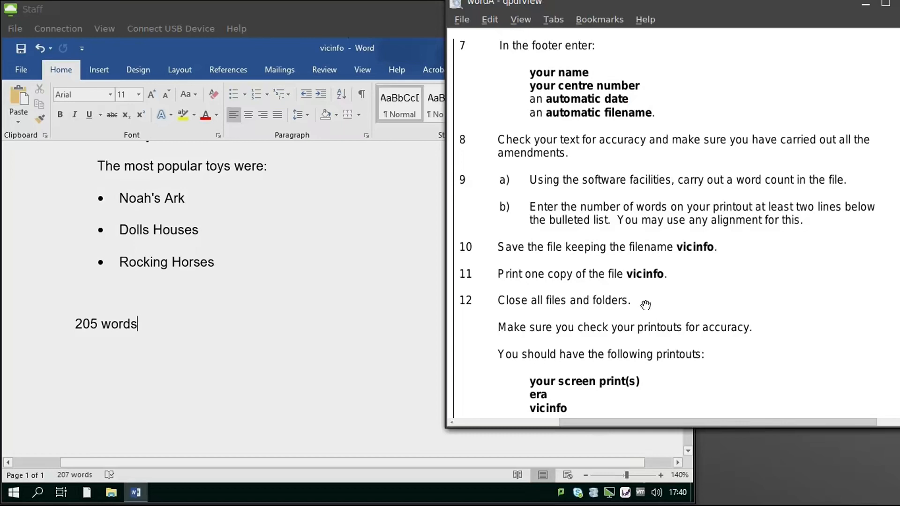
pyautogui.scroll(-3, 647, 303)
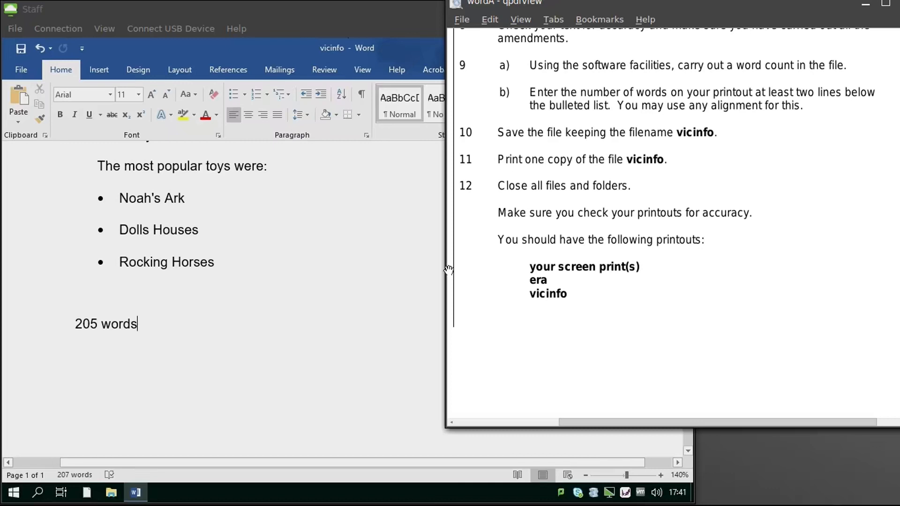
# Step: Save vicinfo from the File page, then close the document
pyautogui.click(27, 76)
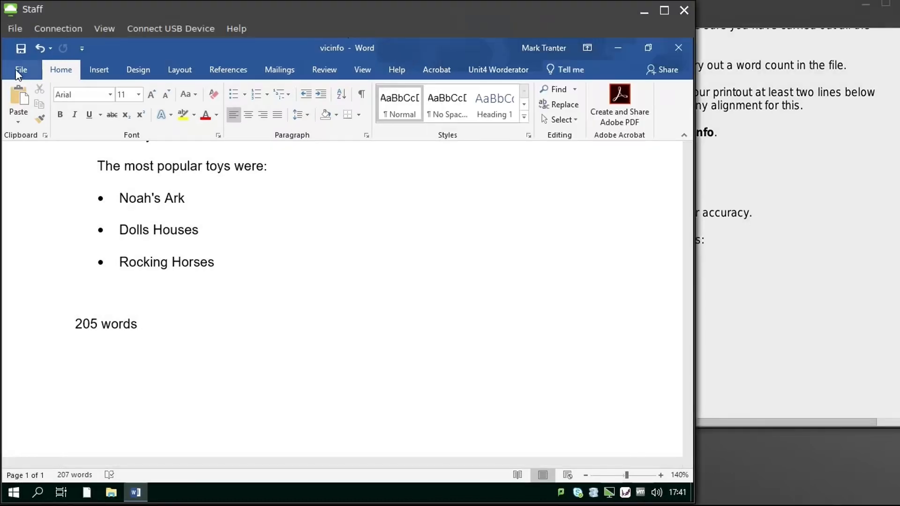
pyautogui.click(16, 70)
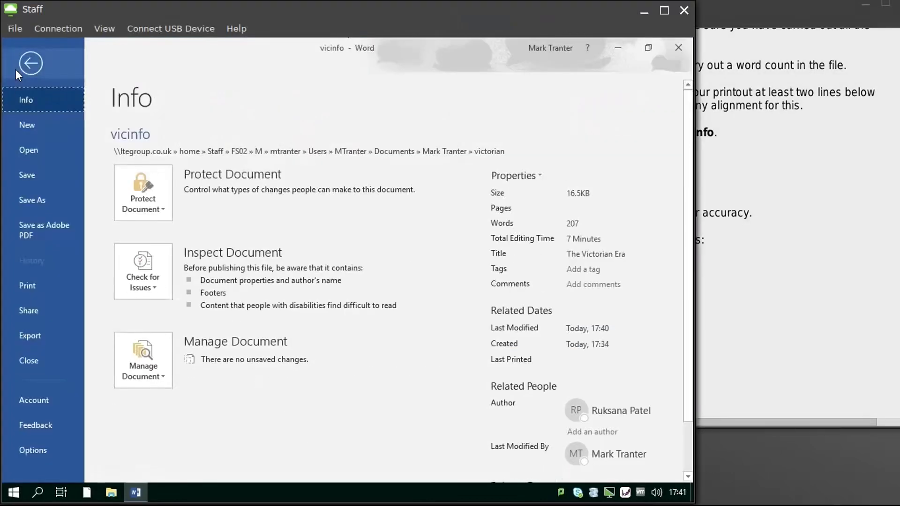
pyautogui.click(33, 174)
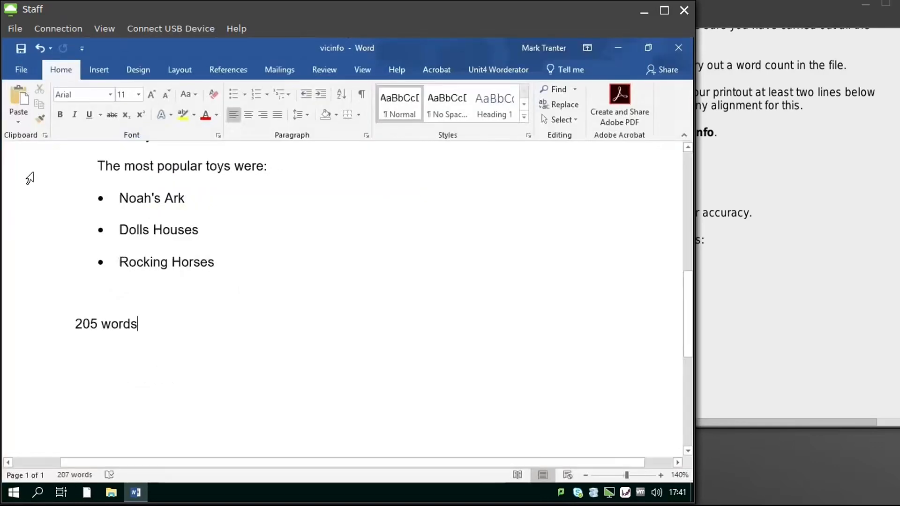
pyautogui.click(25, 64)
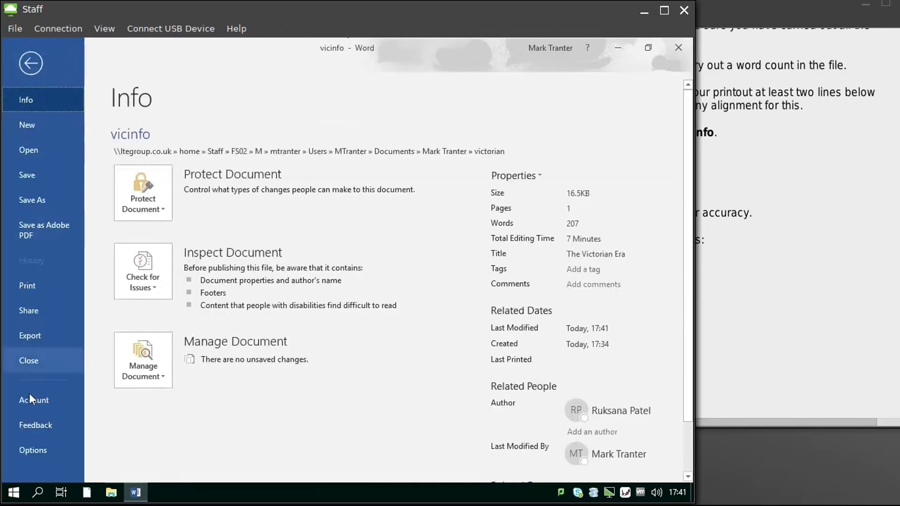
pyautogui.click(38, 361)
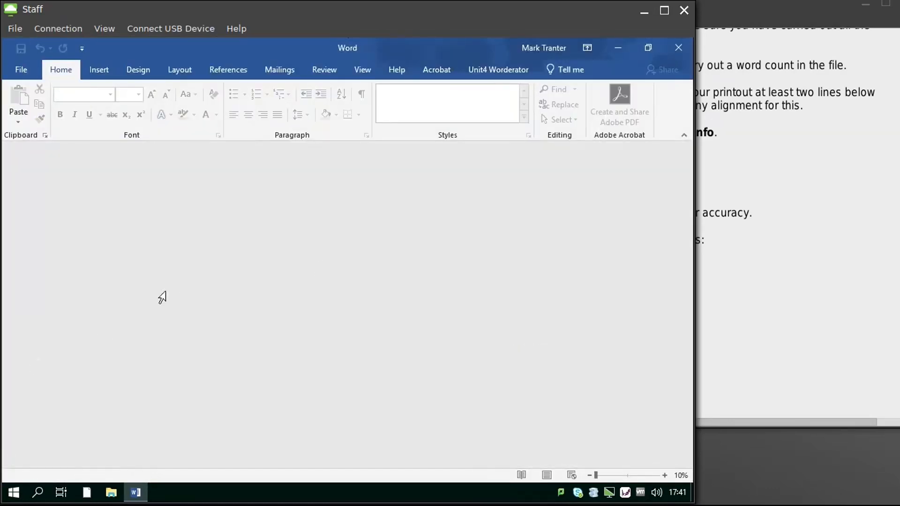